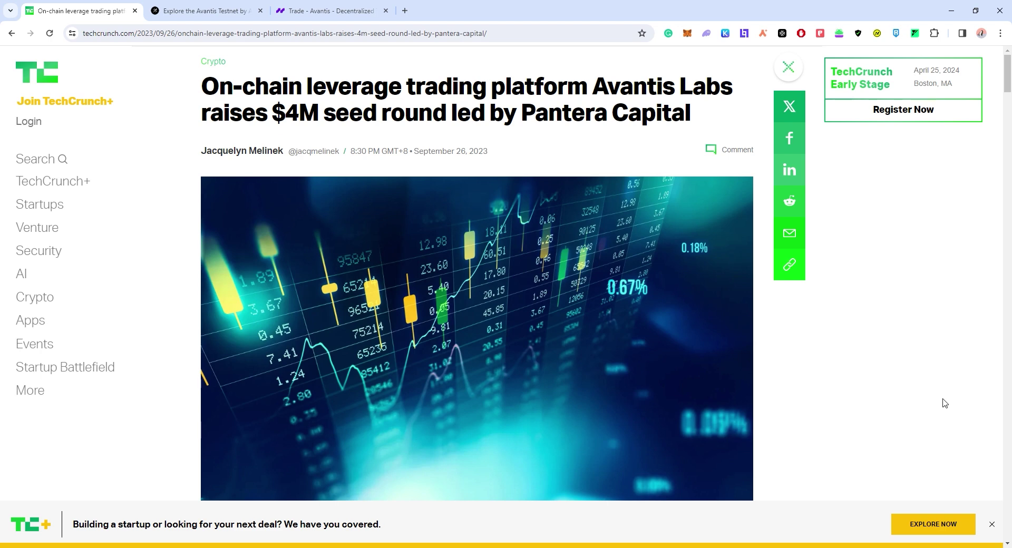
Read the TechCrunch headline and opening paragraph about Avantis Labs, its DeFi ecosystem and its seed funding round.
drag(592, 87, 737, 87)
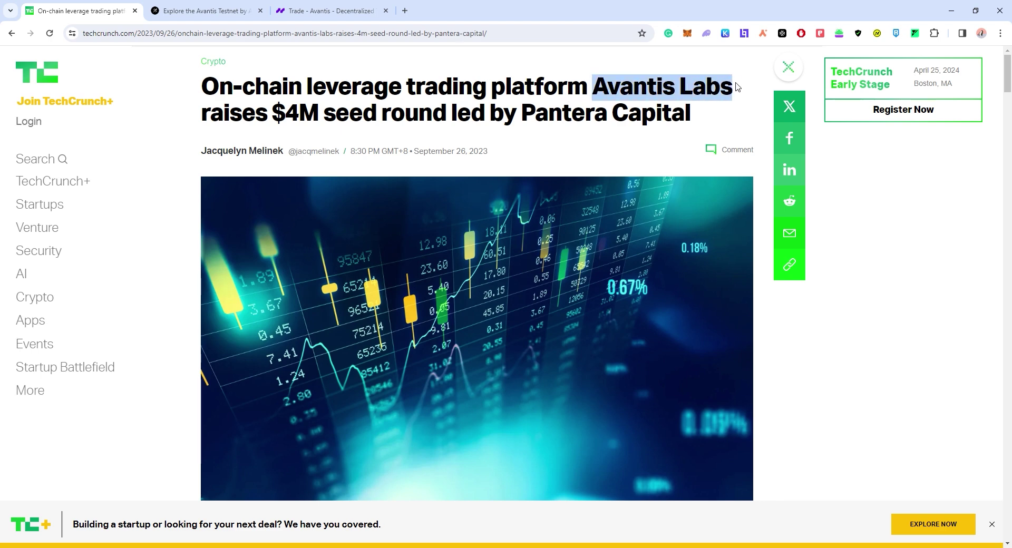
scroll(631, 157, down, 3)
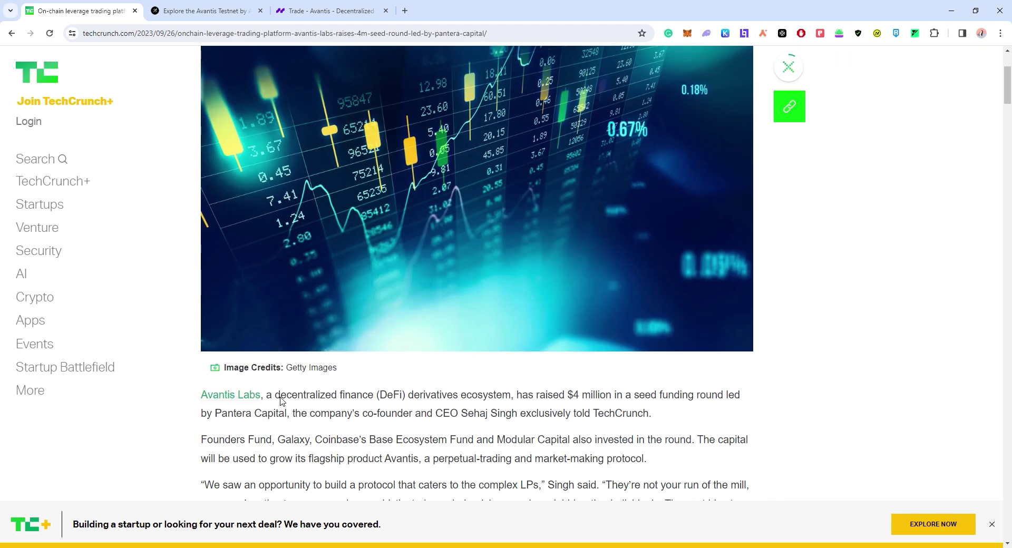
drag(276, 396, 513, 397)
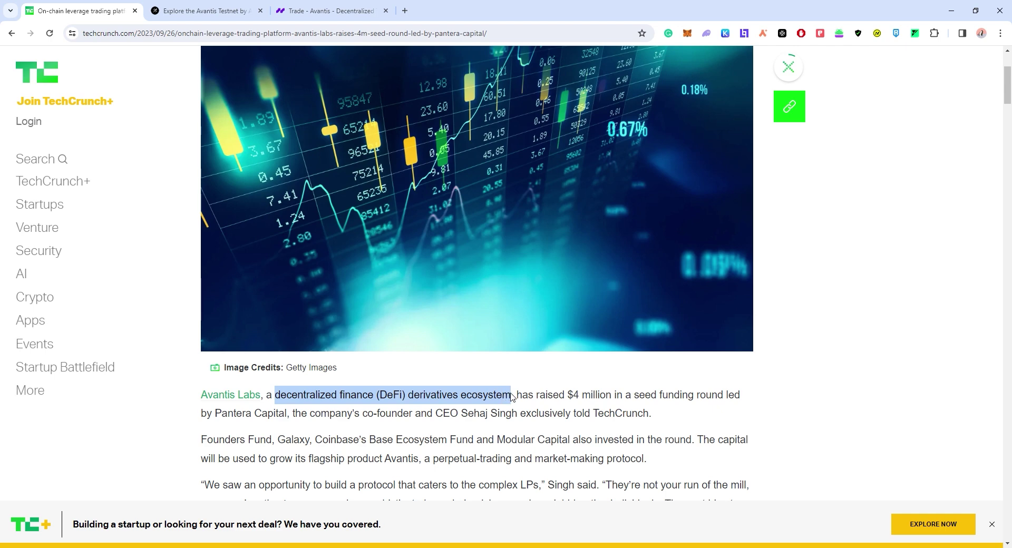
drag(567, 396, 290, 419)
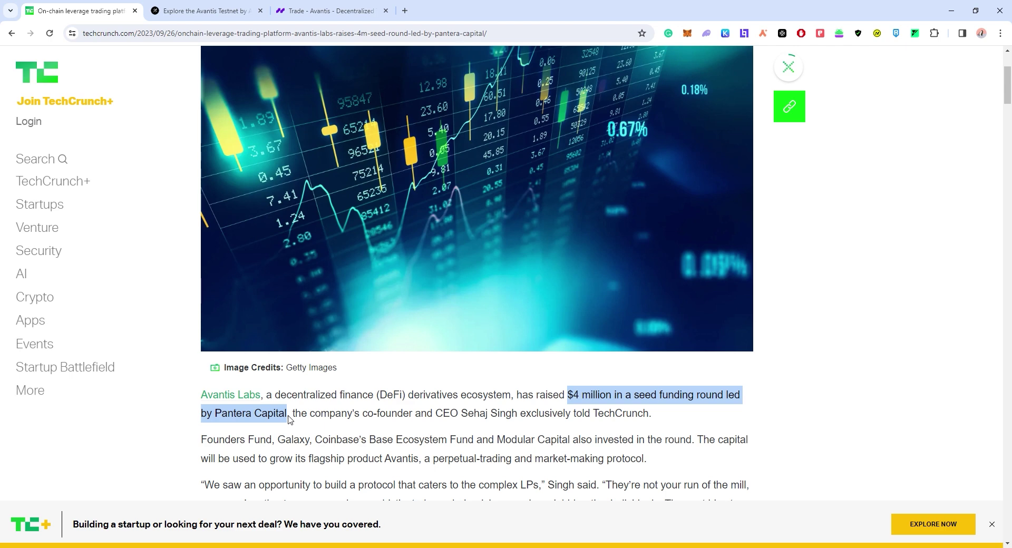
click(436, 410)
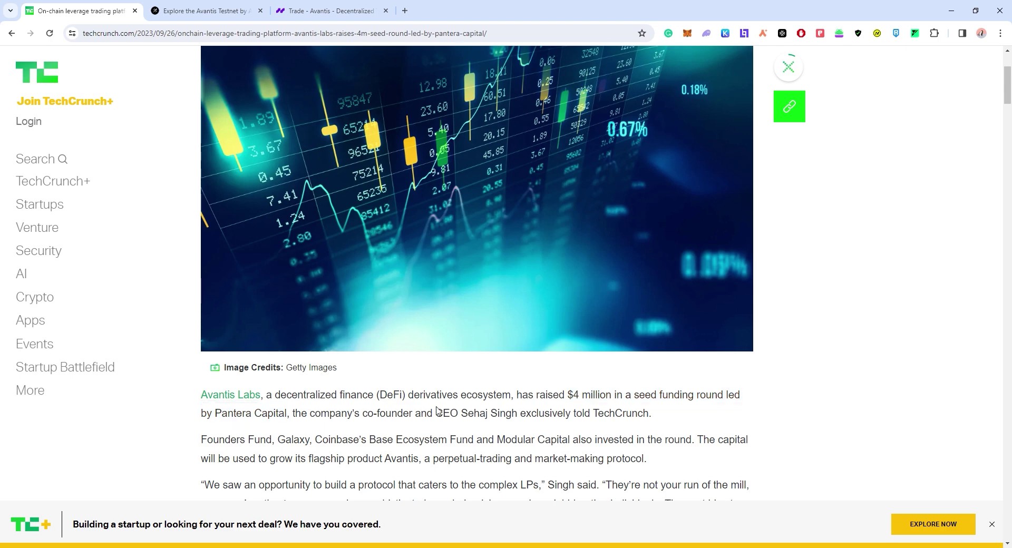
Switch to the Galxe campaign page and review the Avantis Testnet description, the quest list and the NFT reward.
click(238, 4)
scroll(472, 290, down, 1)
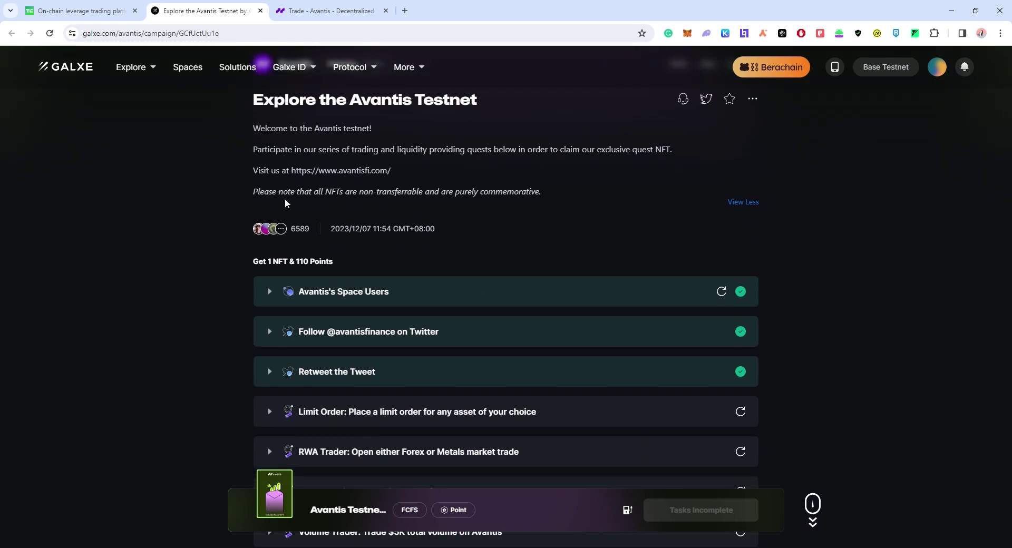
drag(245, 191, 541, 192)
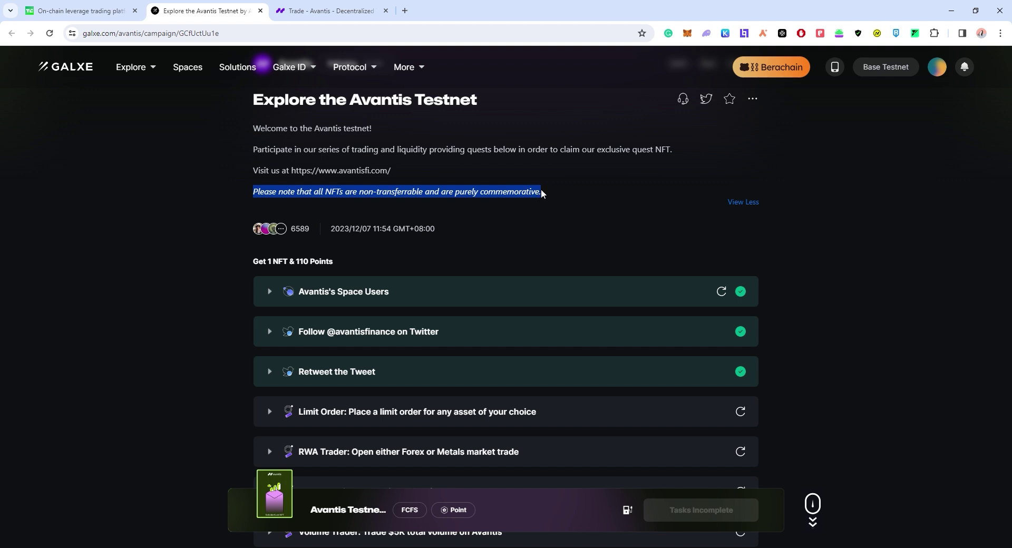
click(578, 197)
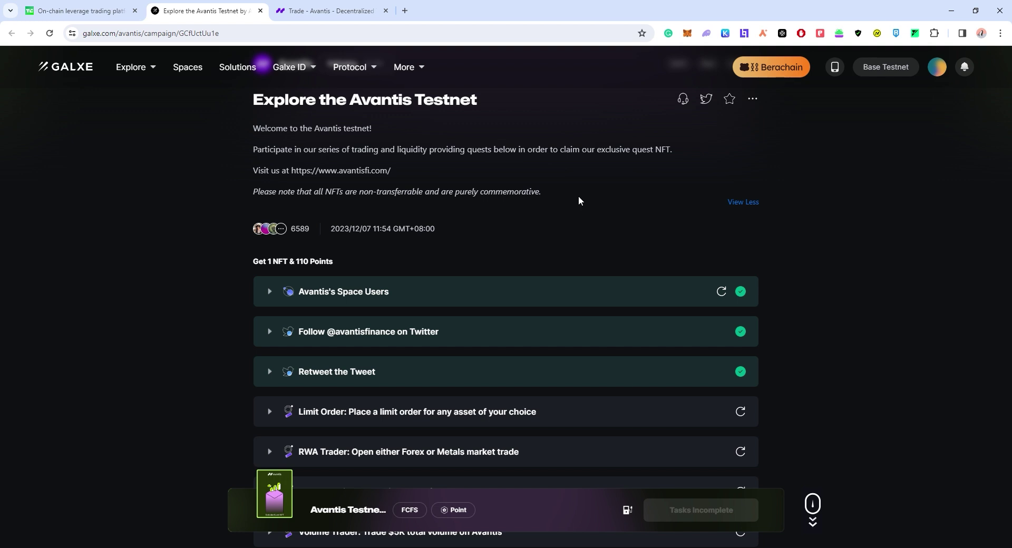
scroll(579, 200, down, 1)
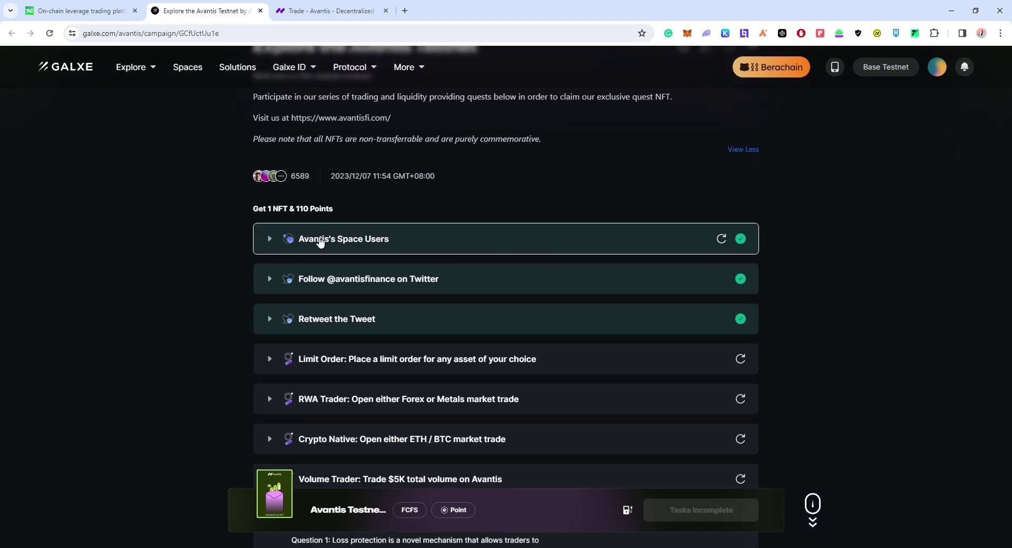
scroll(393, 207, down, 2)
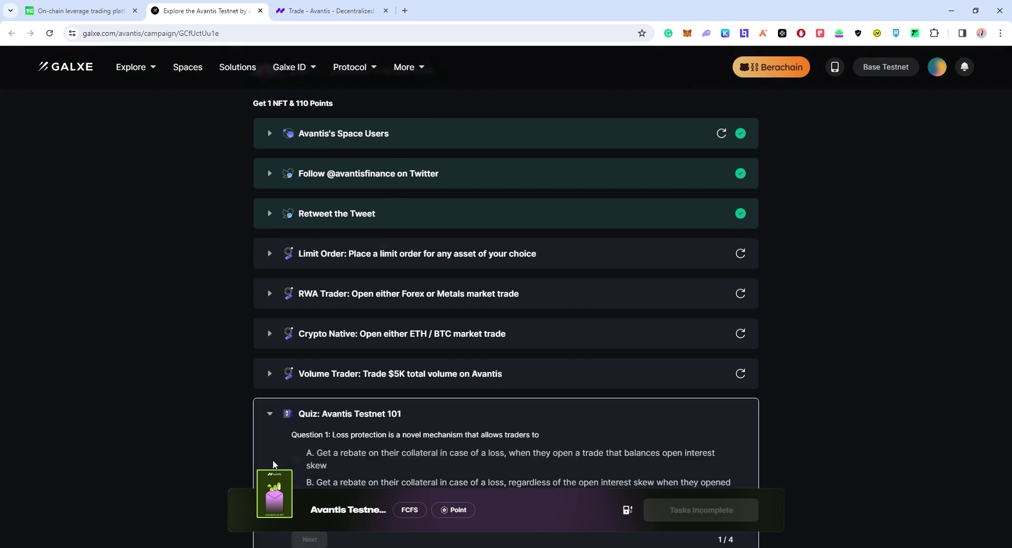
mouse_move(279, 480)
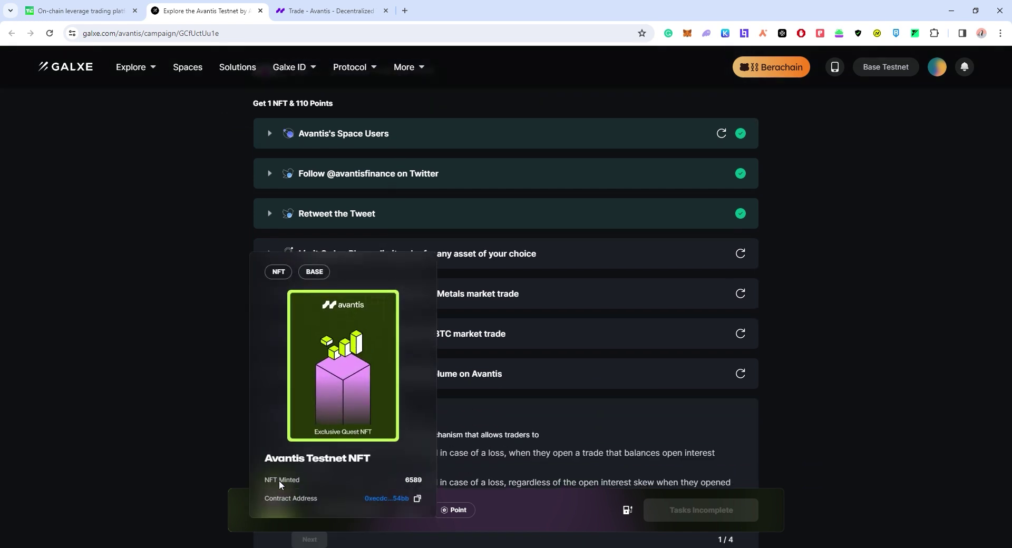
scroll(663, 273, up, 2)
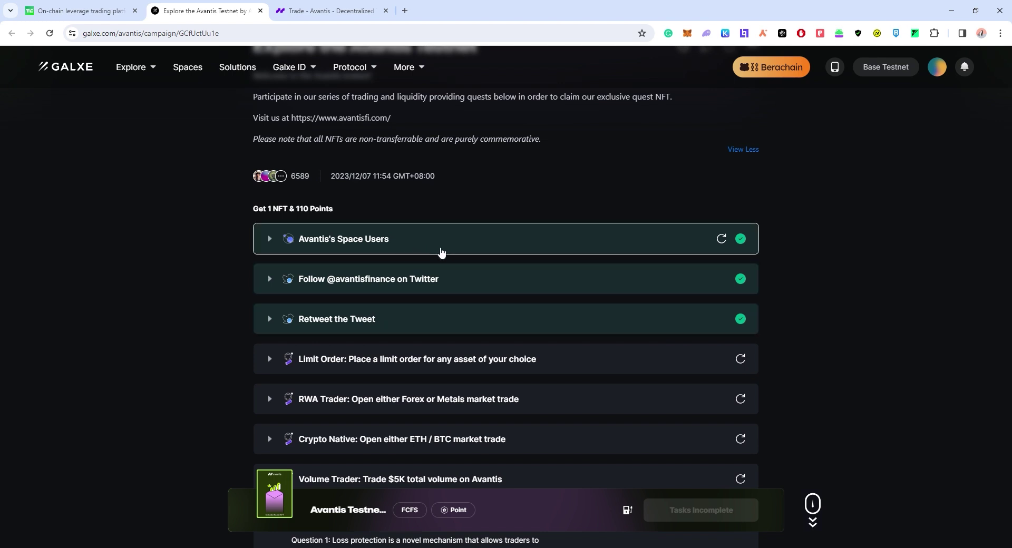
scroll(441, 253, up, 2)
scroll(445, 227, down, 1)
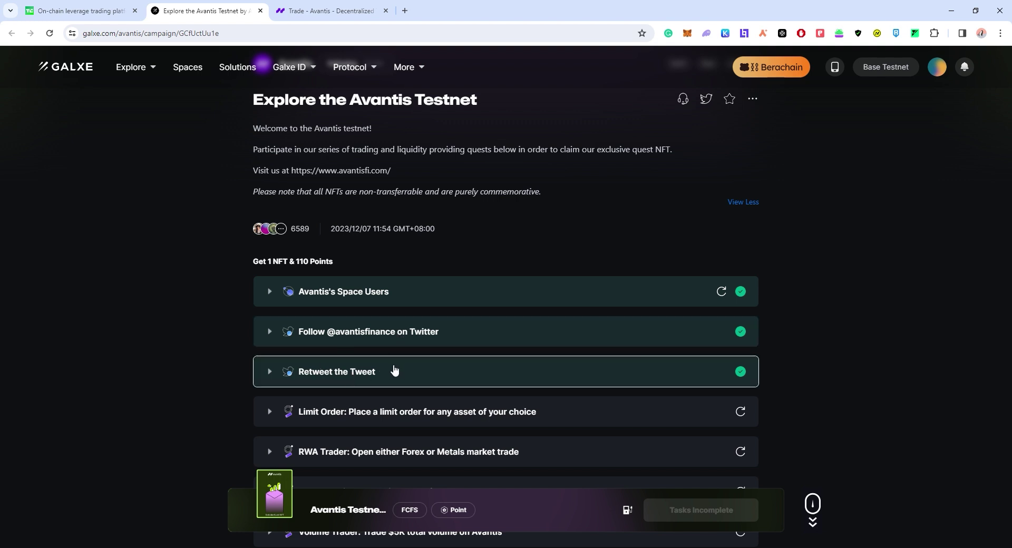
scroll(395, 373, down, 1)
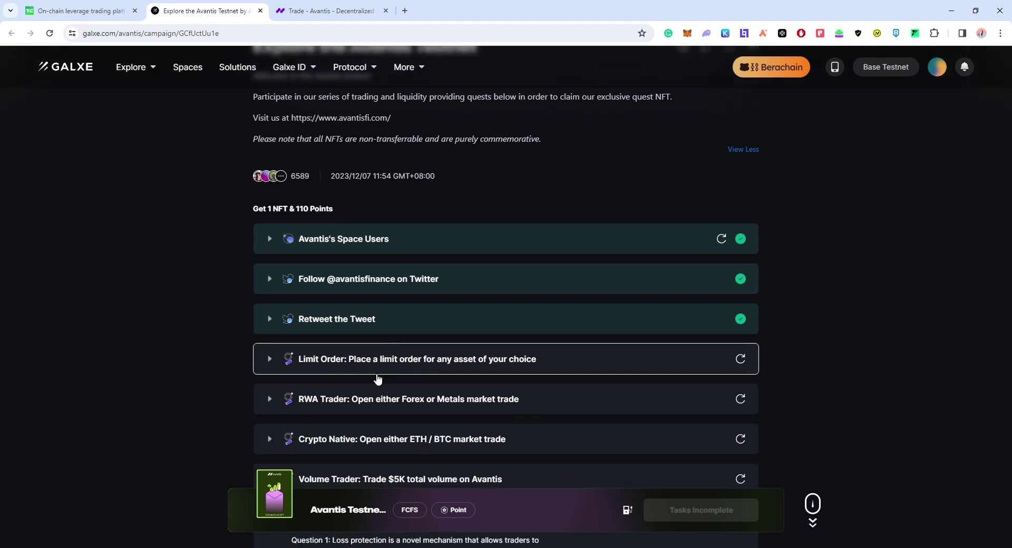
Switch to the Avantis site and request 100 USDC from its faucet.
click(331, 11)
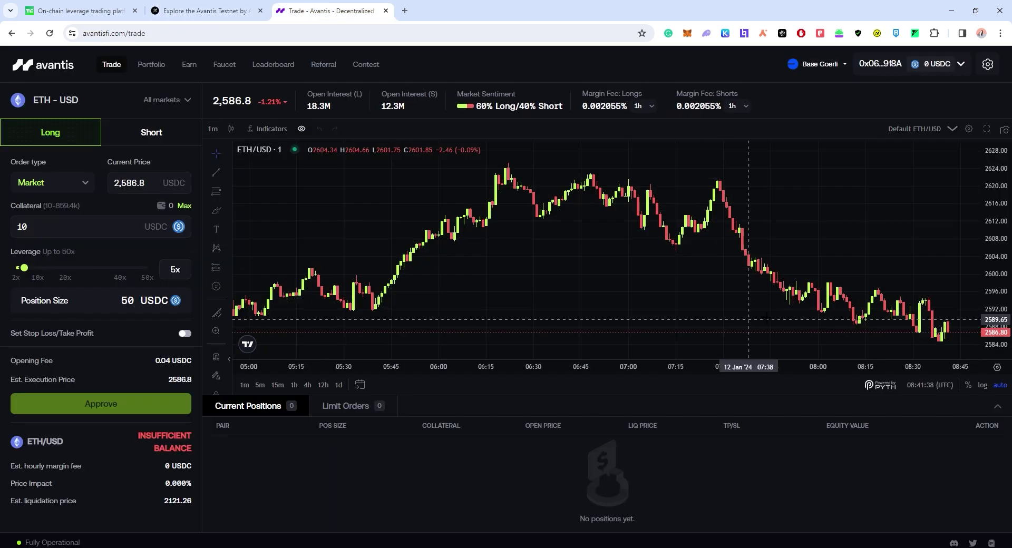
click(235, 13)
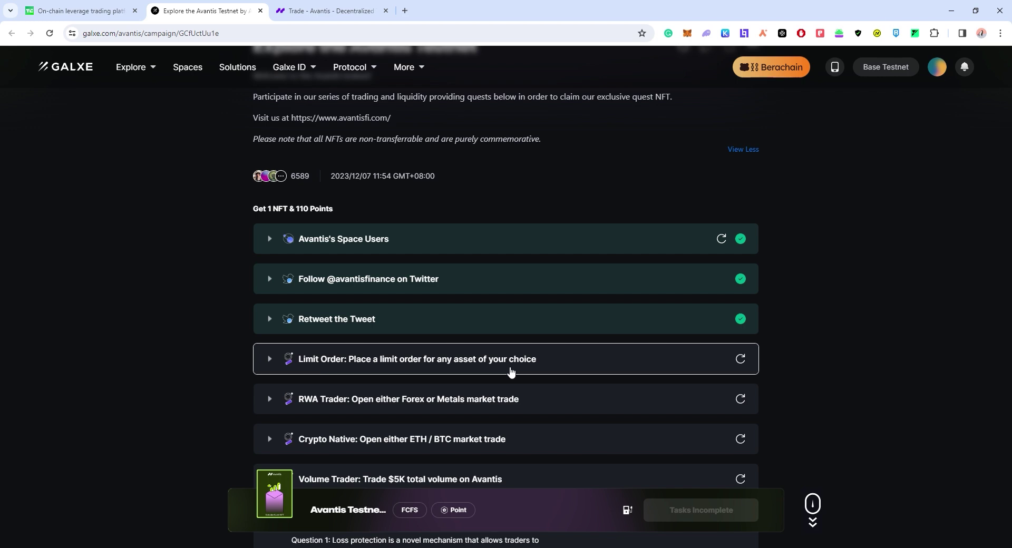
click(318, 5)
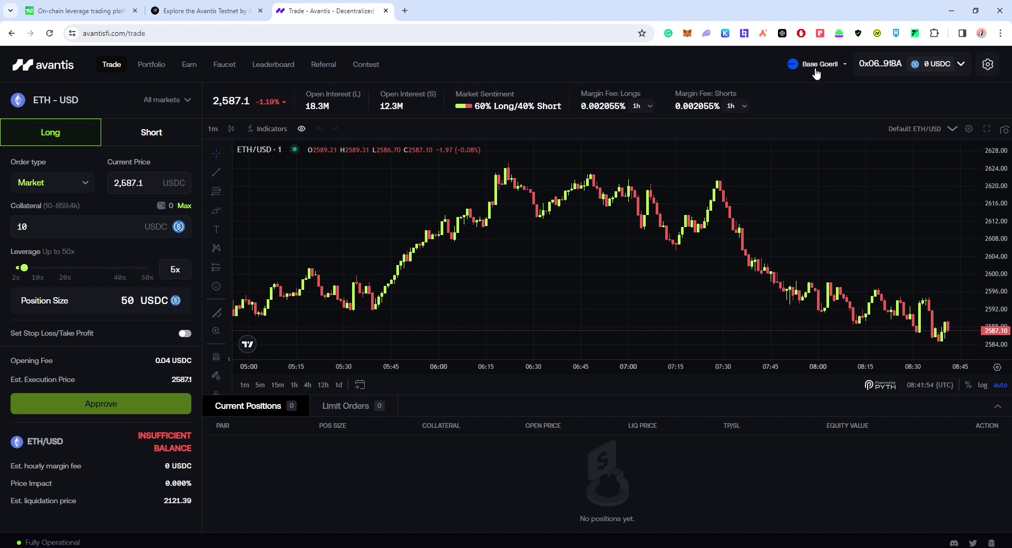
click(225, 66)
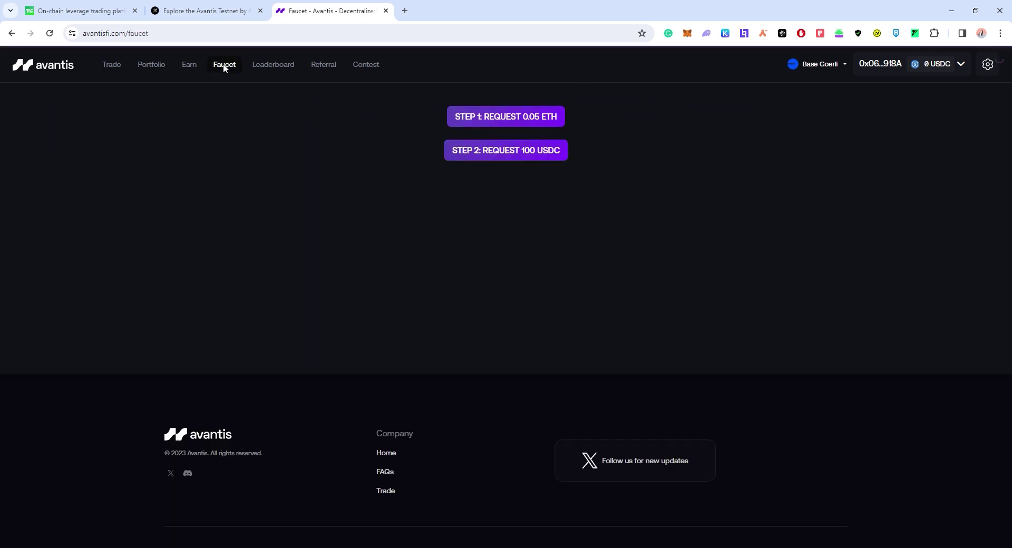
click(506, 151)
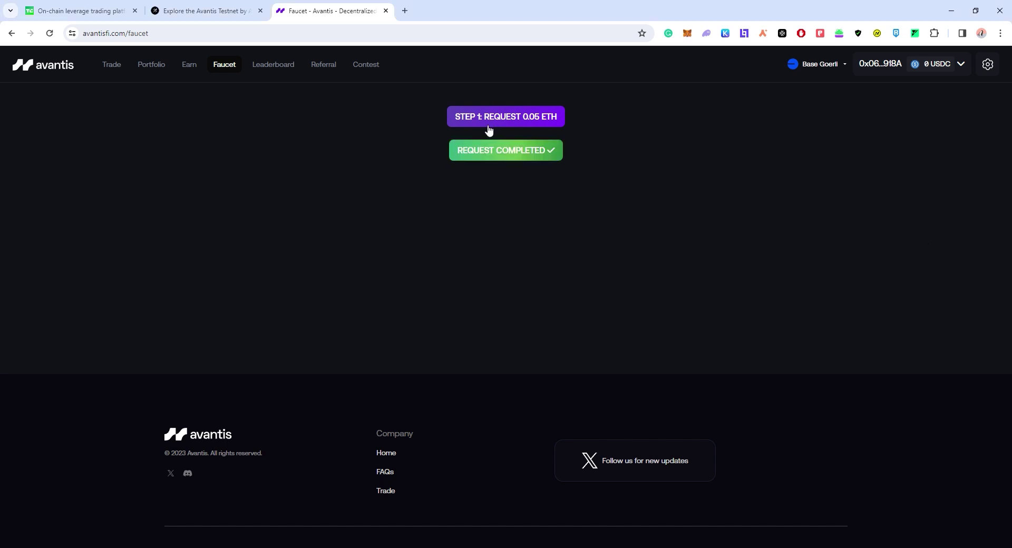
Return to the Avantis Trade page and set the ETH-USD order type to Limit.
click(111, 65)
click(205, 11)
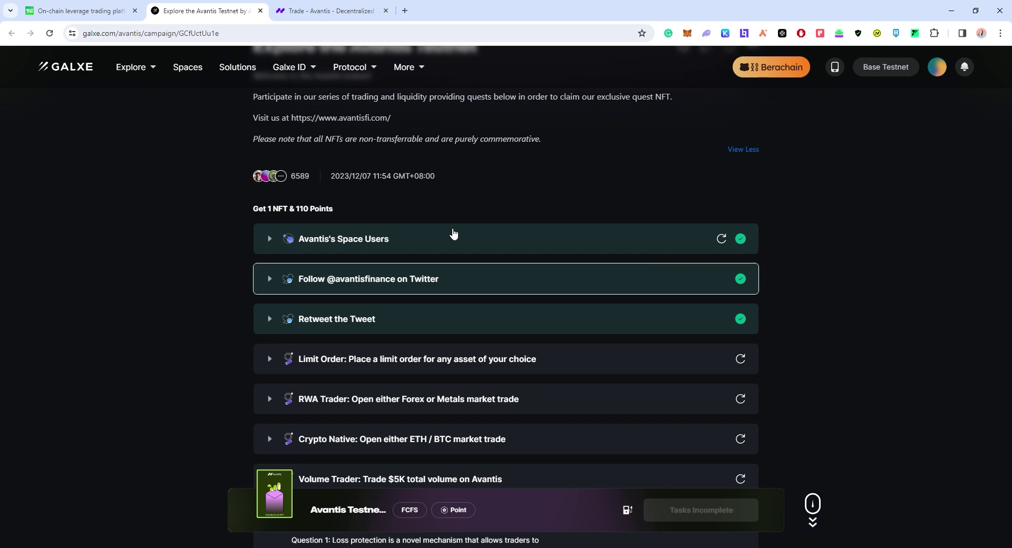
click(338, 12)
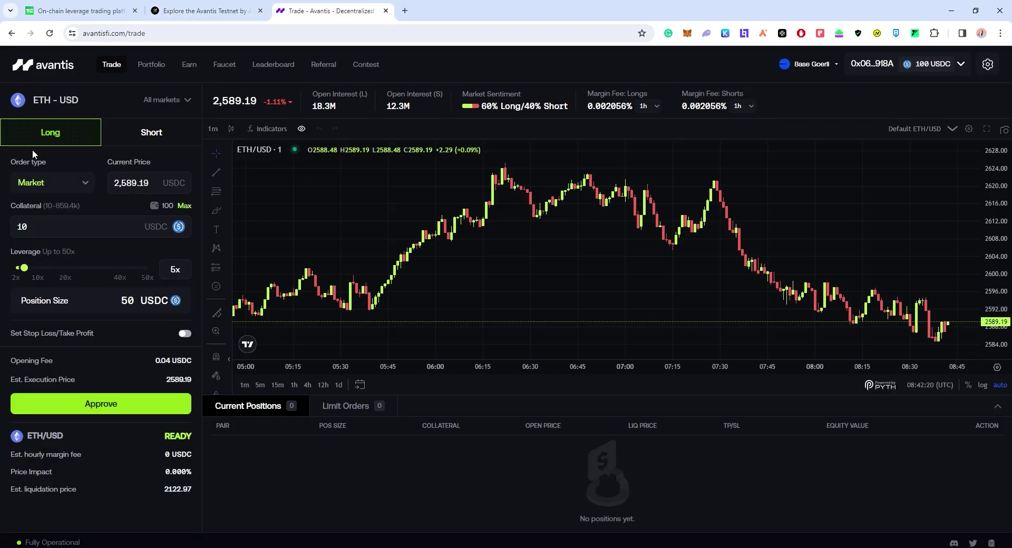
click(84, 185)
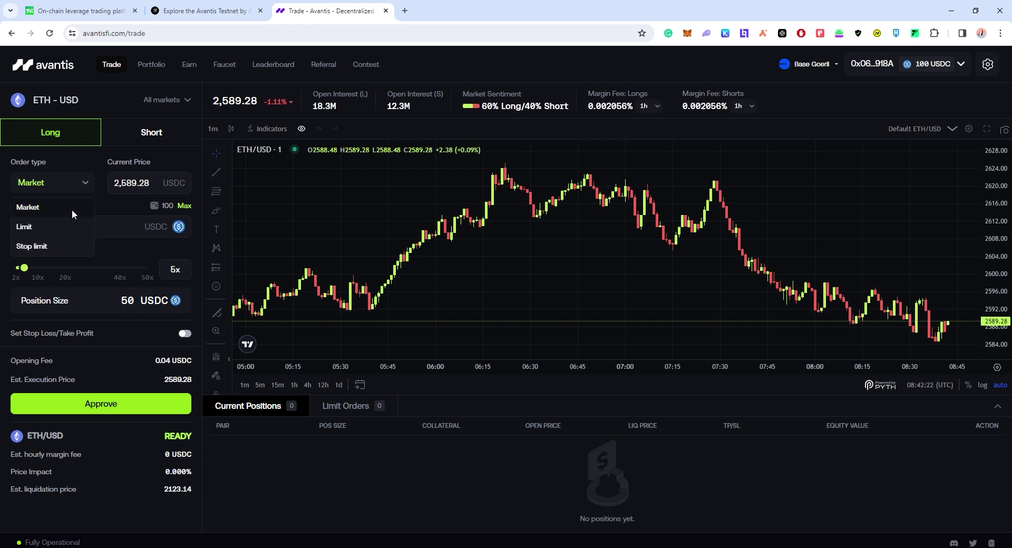
click(50, 229)
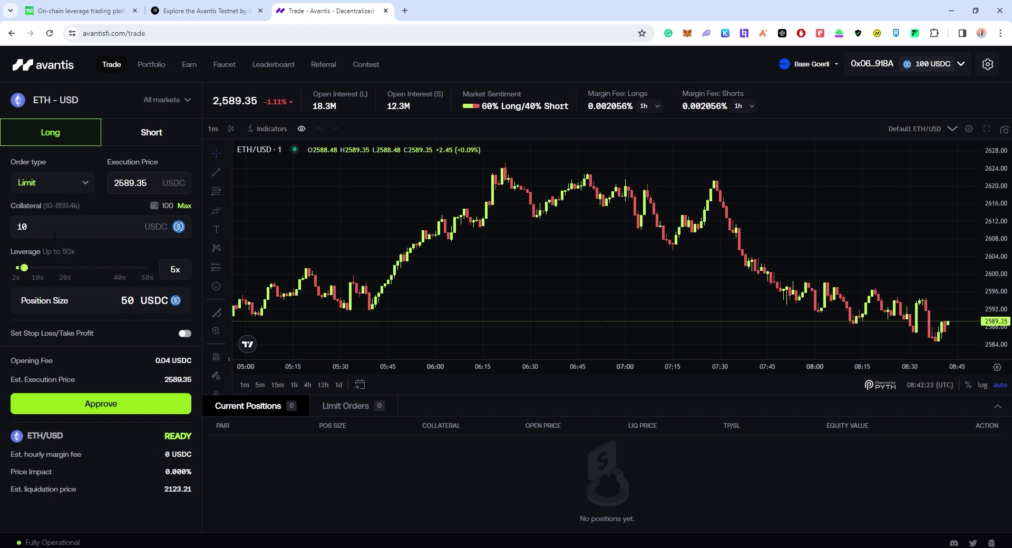
Change the market to the XAG/USD commodity pair and set its order type to Limit.
click(186, 101)
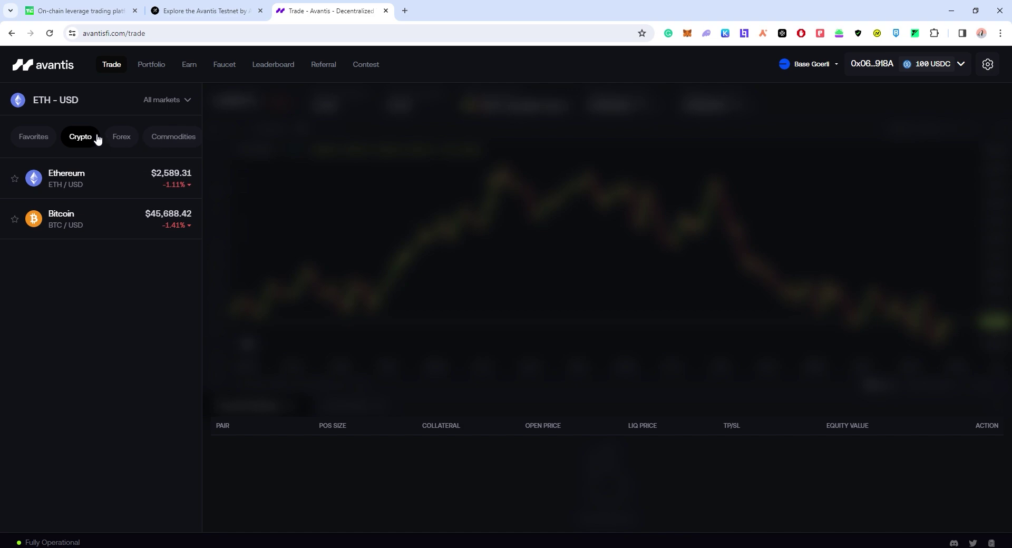
click(161, 139)
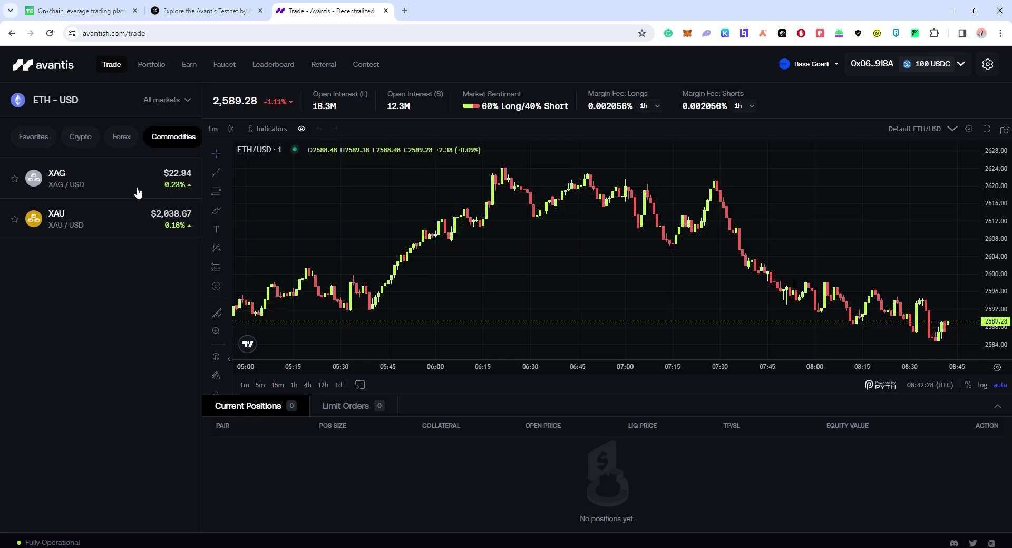
click(79, 174)
click(79, 182)
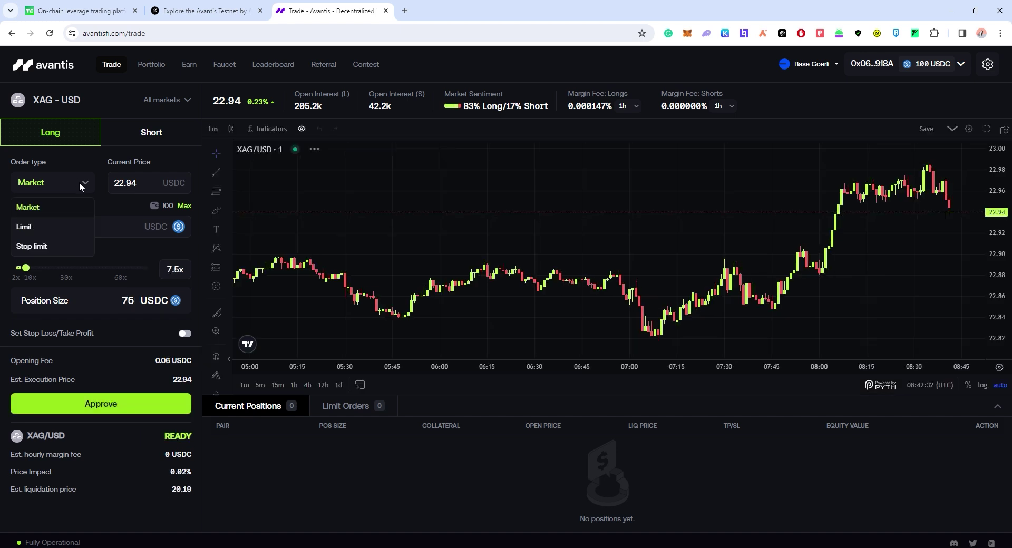
click(36, 231)
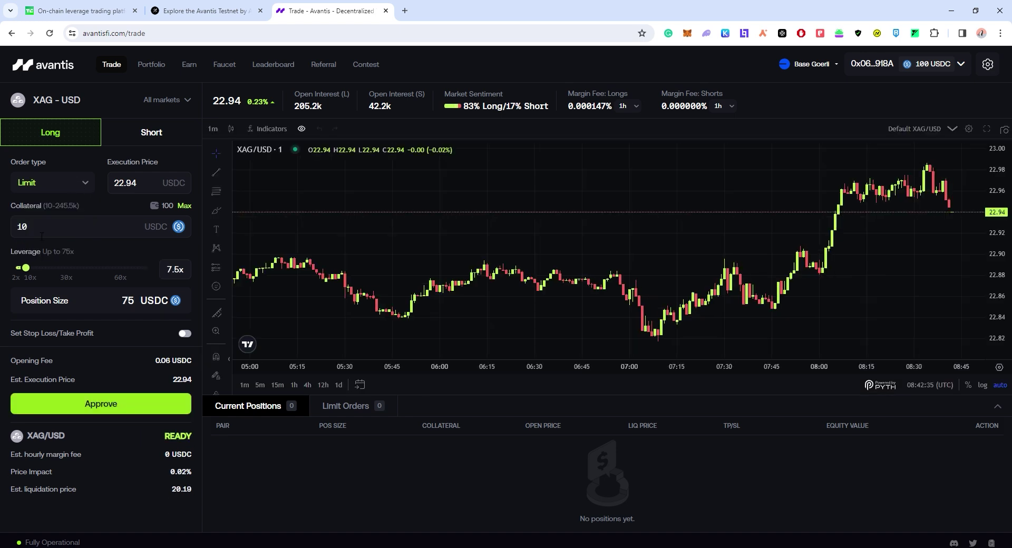
Set the XAG/USD order's collateral to 20 USDC and its leverage to 75x.
key(BackSpace)
key(BackSpace)
text(2)
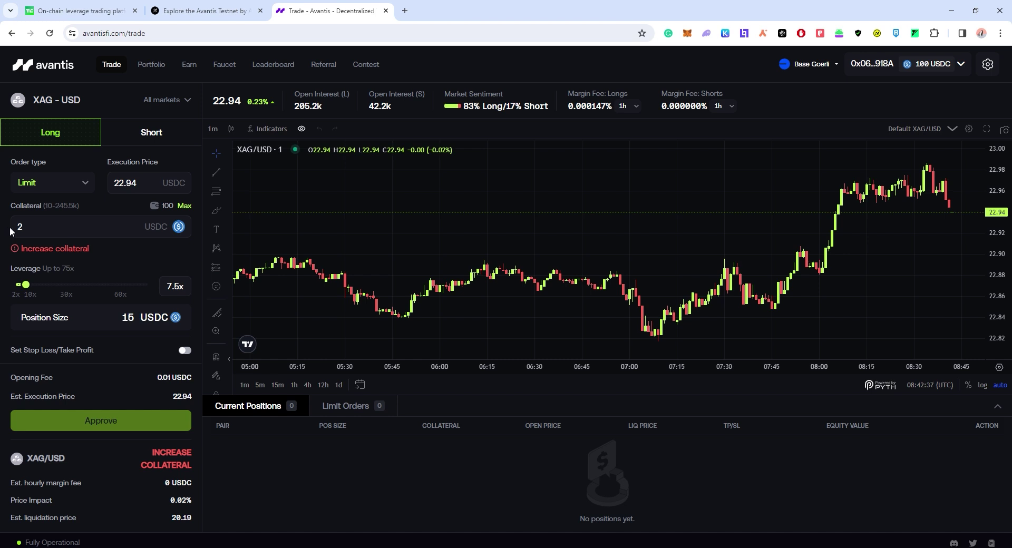
text(0)
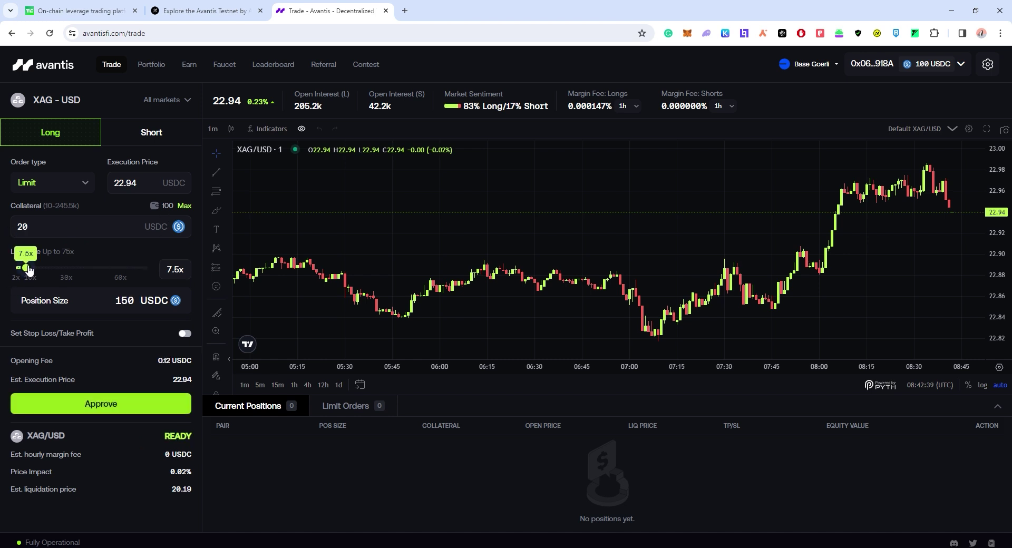
drag(27, 269, 107, 271)
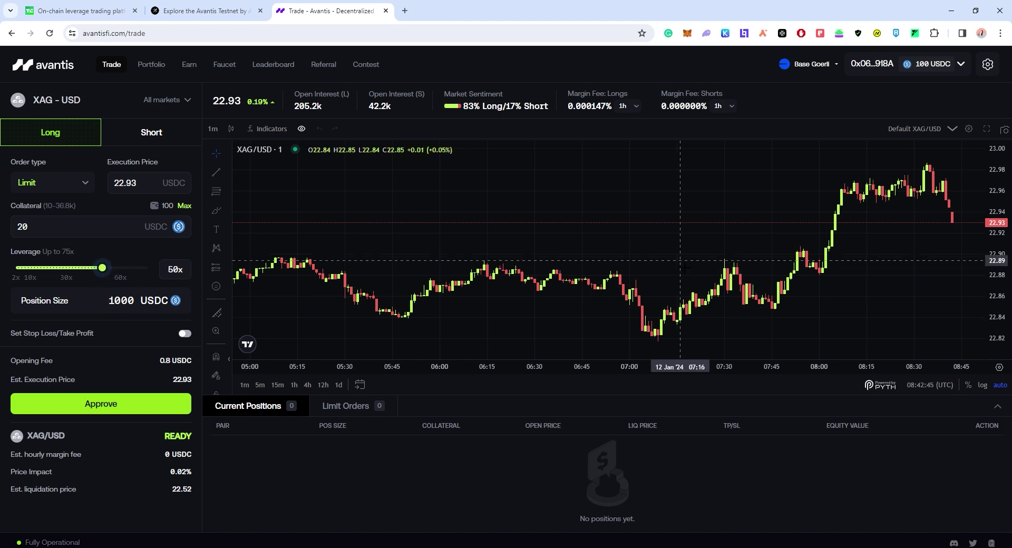
drag(103, 269, 149, 269)
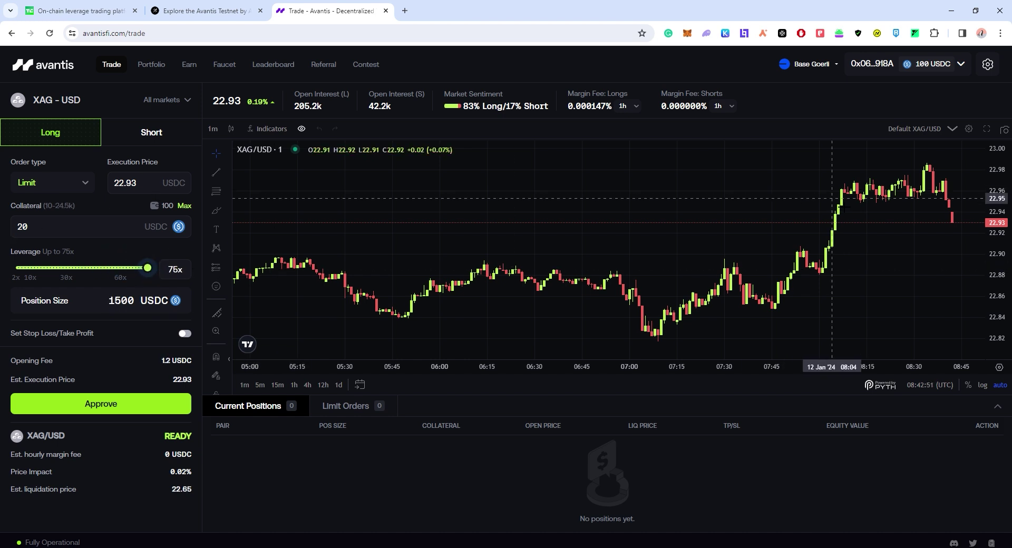
Try an execution price of 23 USDC for the XAG/USD limit order and undo the change.
click(142, 189)
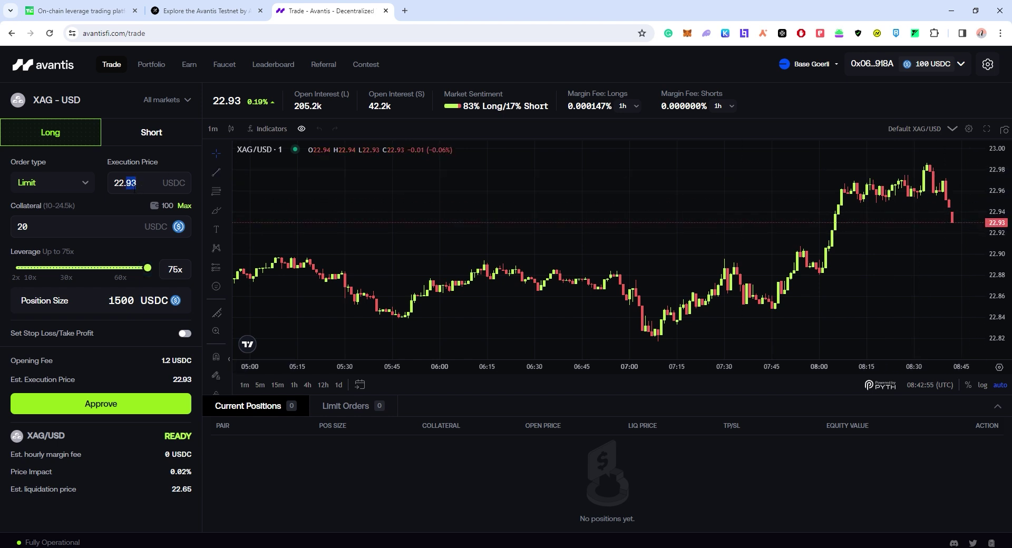
key(BackSpace)
key(BackSpace)
key(BackSpace)
text(3)
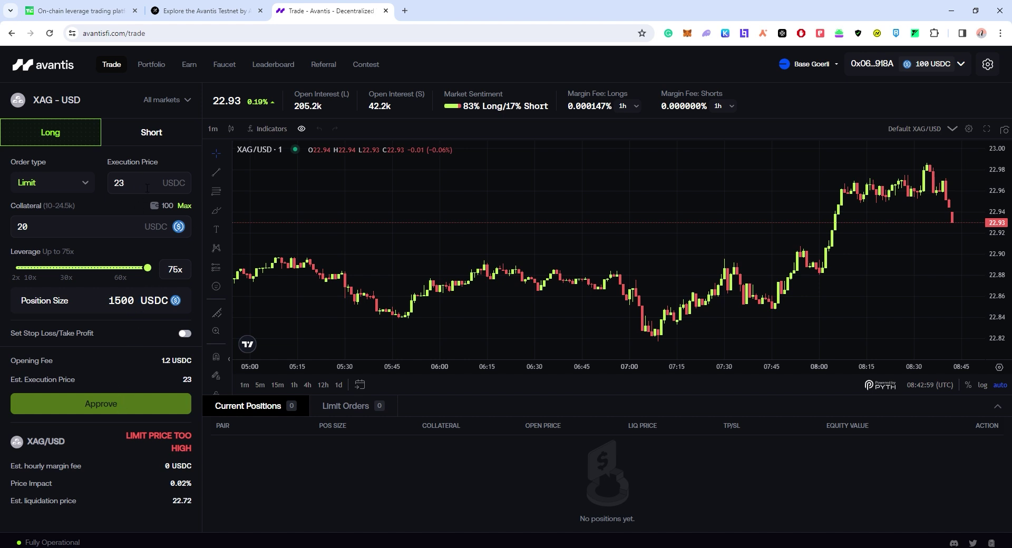
key(ctrl+z)
Approve and confirm the XAG/USD limit long order, and close the order confirmation.
click(130, 400)
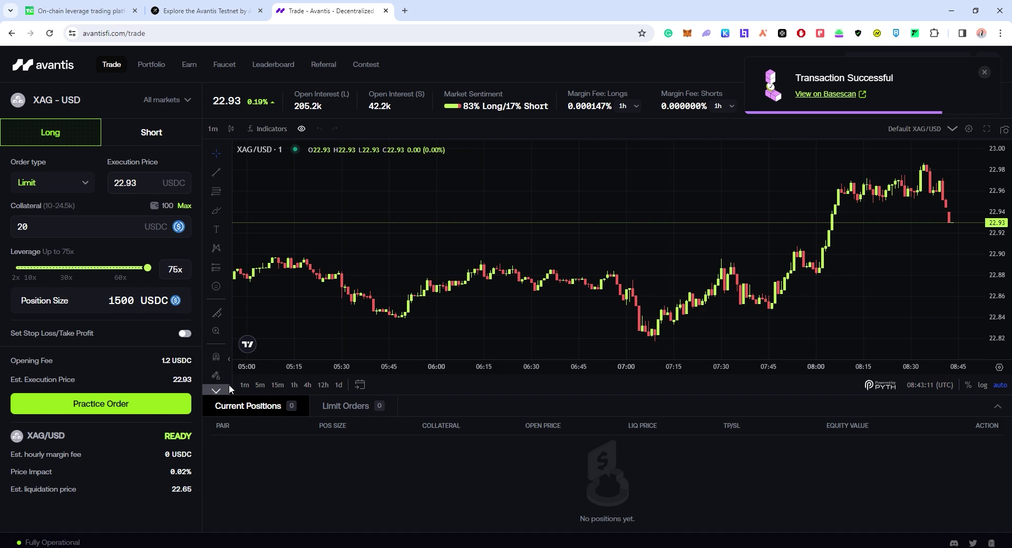
click(119, 410)
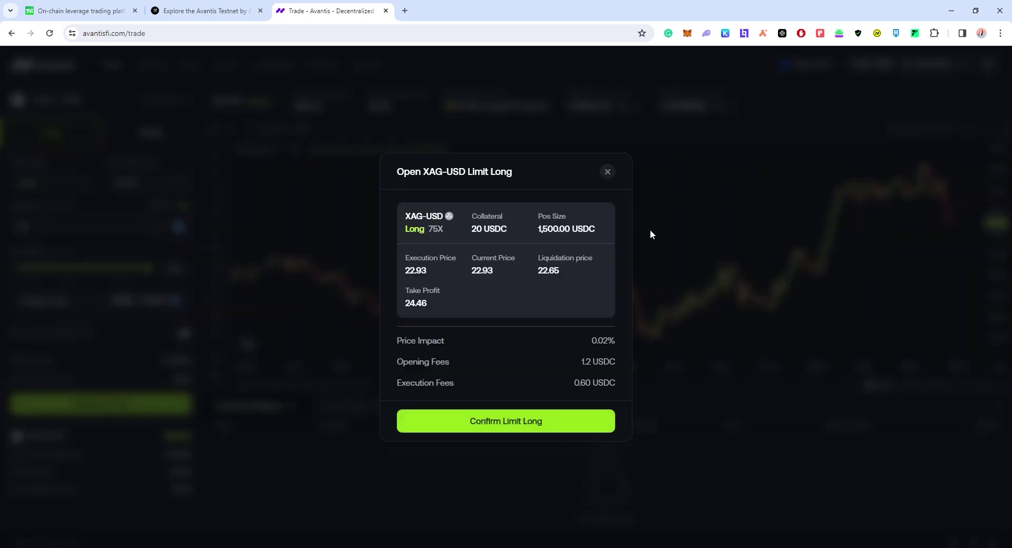
click(528, 419)
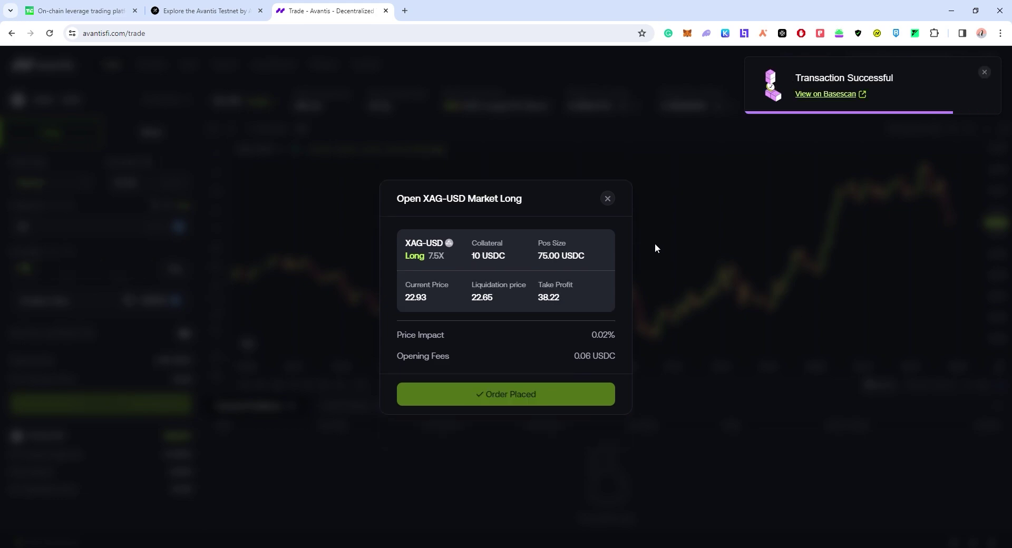
click(655, 244)
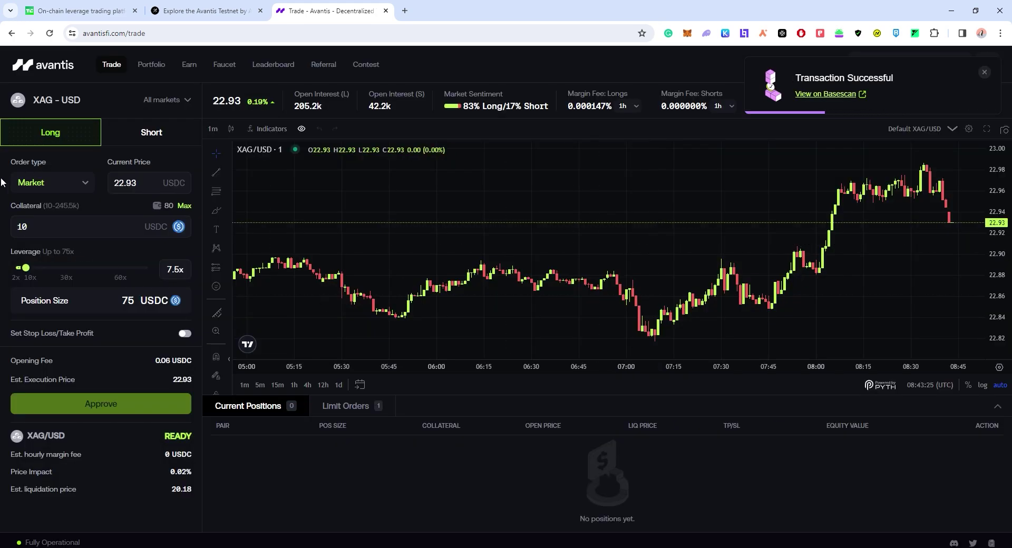
click(82, 184)
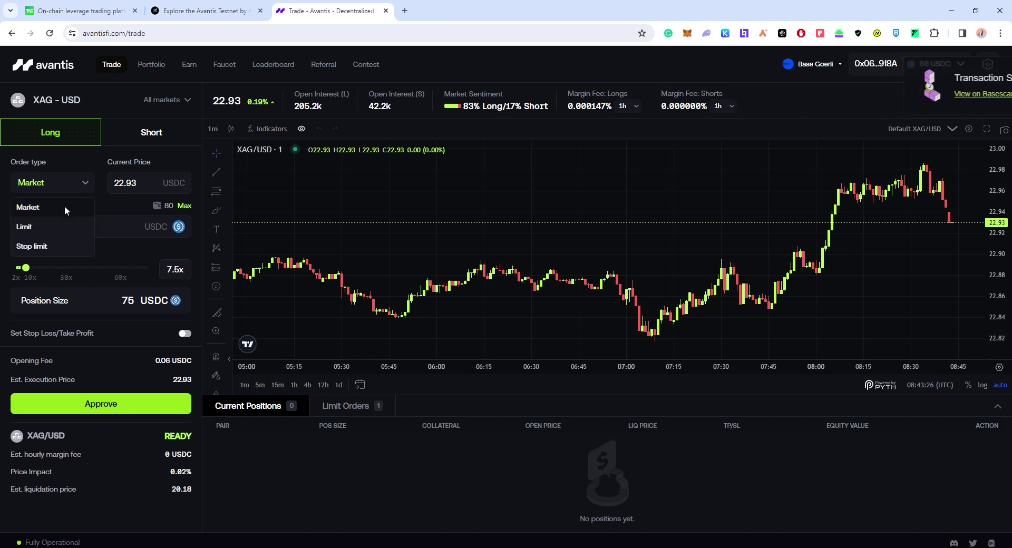
click(42, 227)
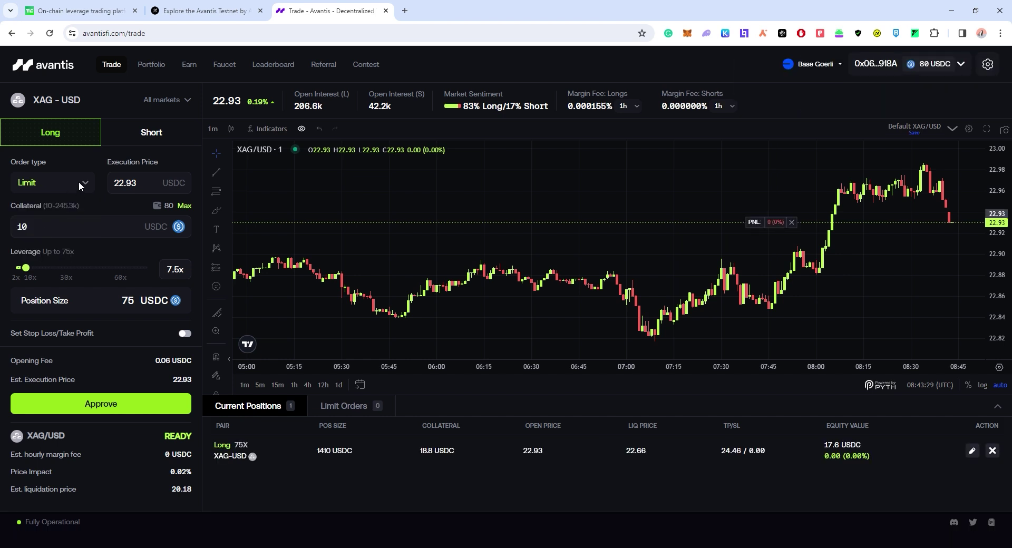
drag(25, 268, 150, 268)
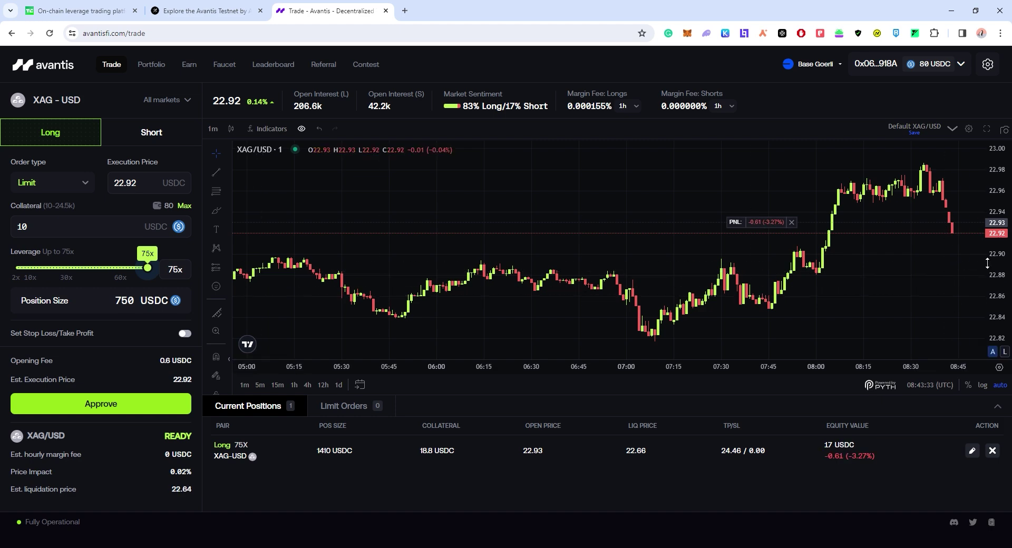
Check the trading quests on the Galxe page, and switch the Avantis market to the USD/JPY forex pair with a Limit order type.
click(203, 11)
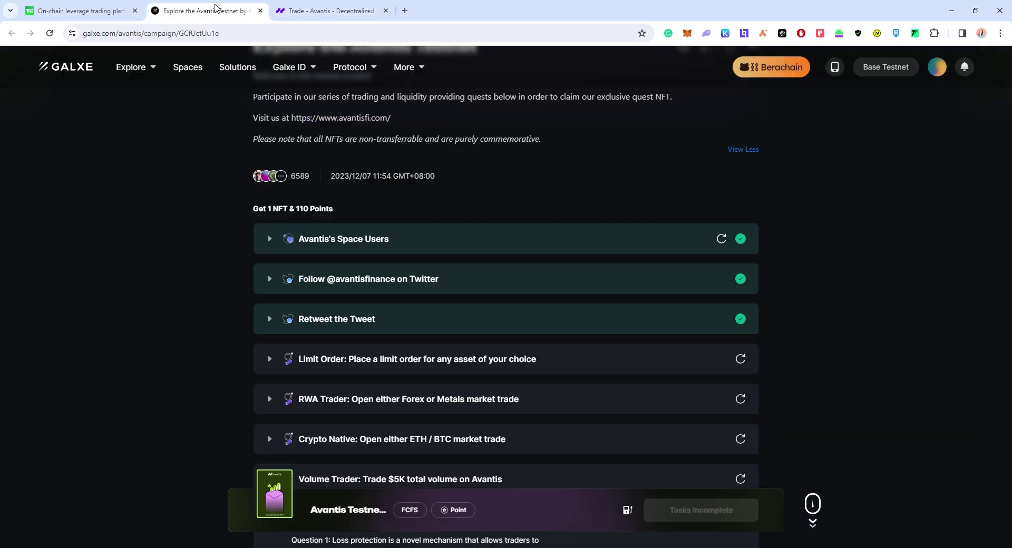
scroll(426, 291, down, 1)
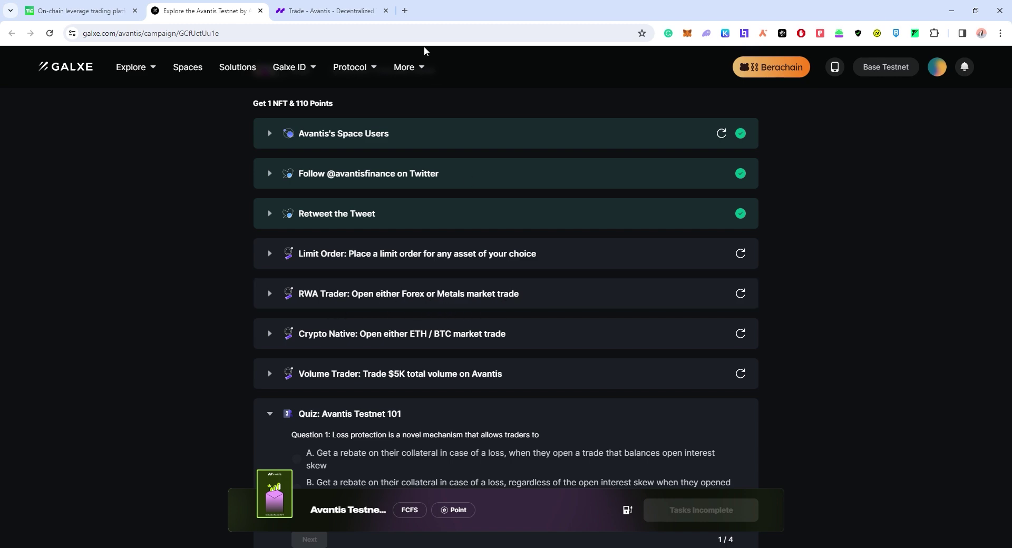
click(327, 11)
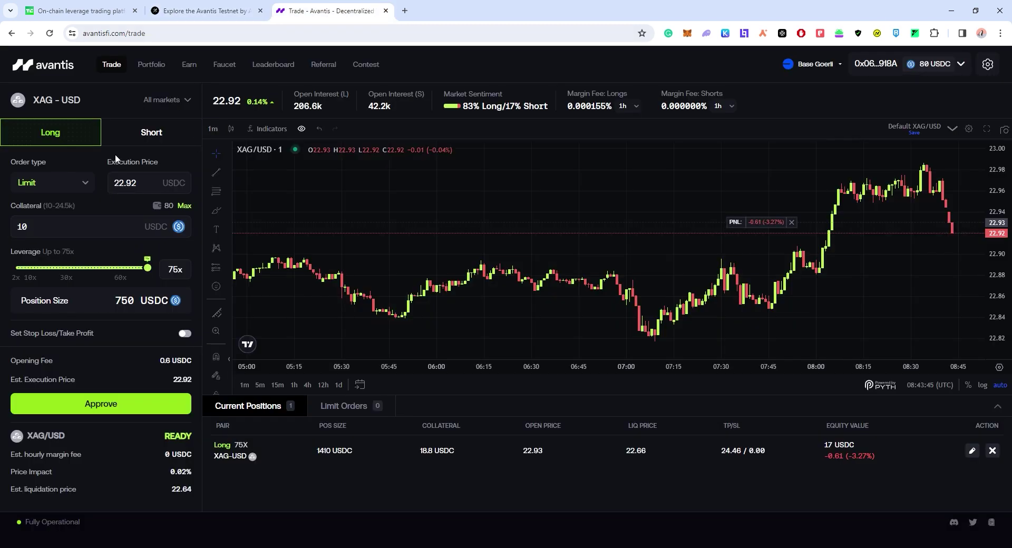
click(165, 99)
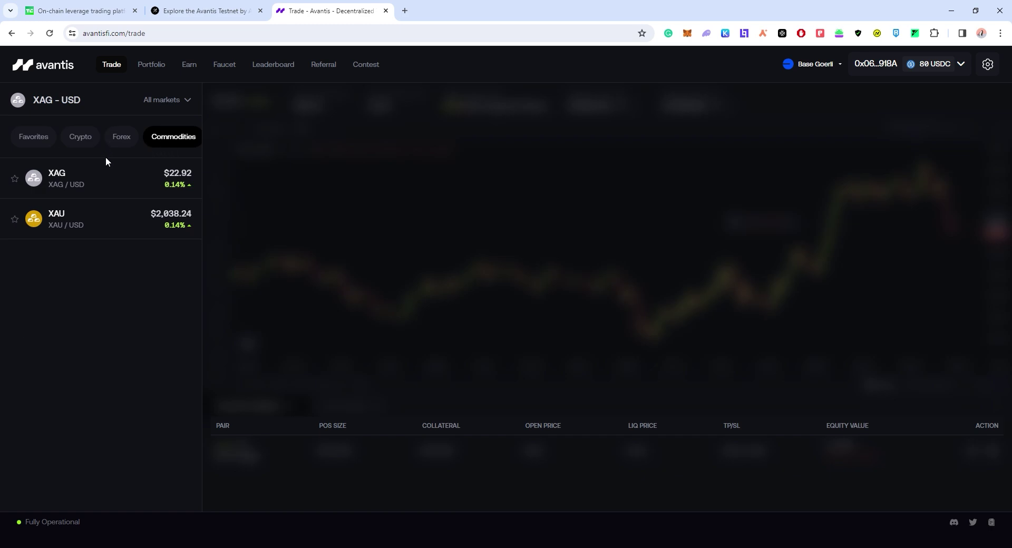
click(119, 141)
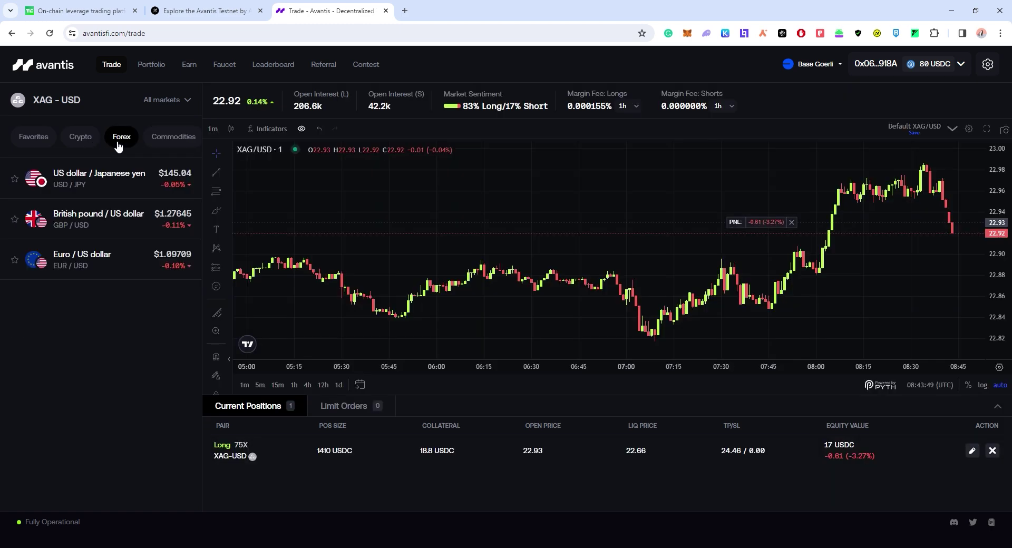
click(110, 188)
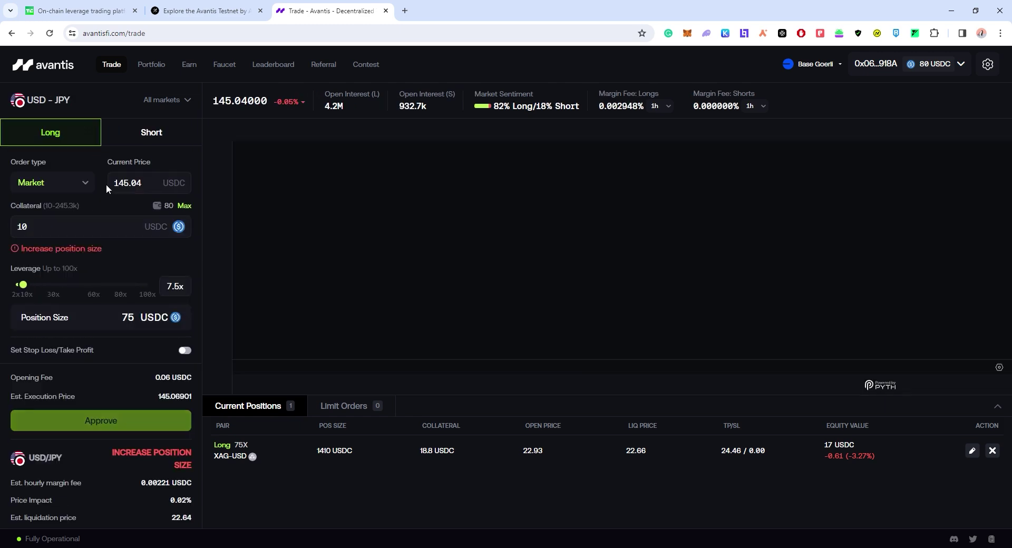
click(83, 191)
click(58, 226)
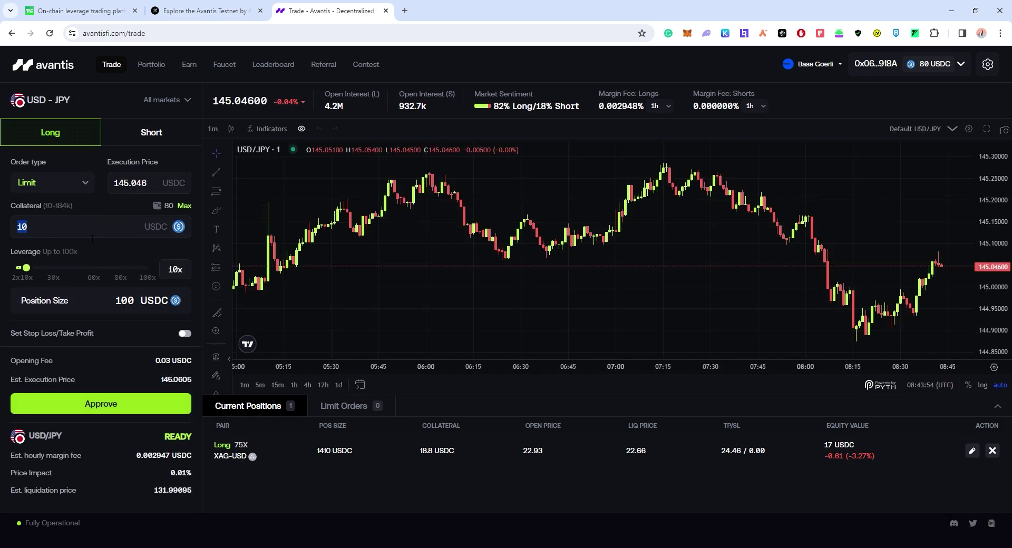
Set the USD/JPY limit order's collateral to 50 USDC and its leverage to 100x.
key(BackSpace)
key(BackSpace)
text(50)
drag(26, 284, 208, 284)
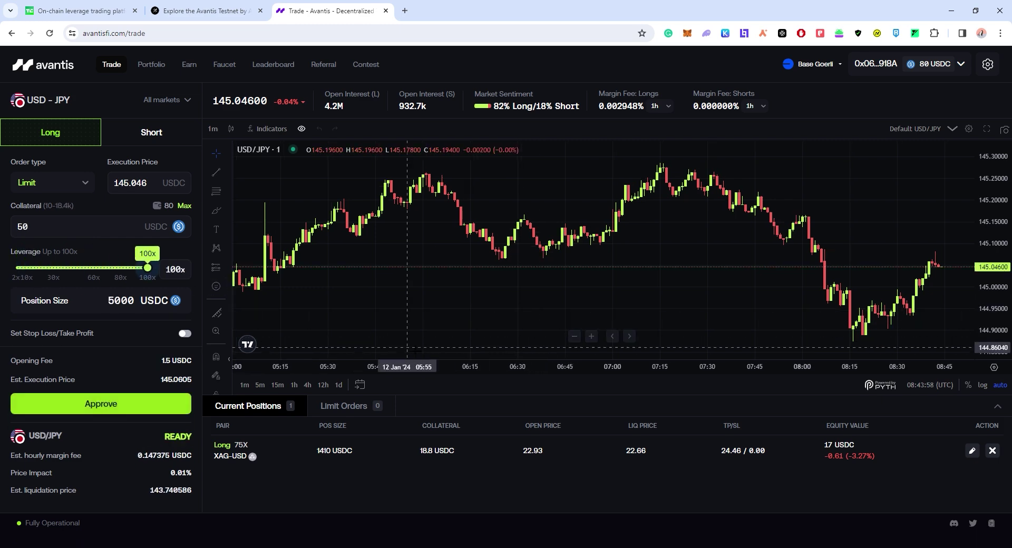
click(53, 182)
click(58, 226)
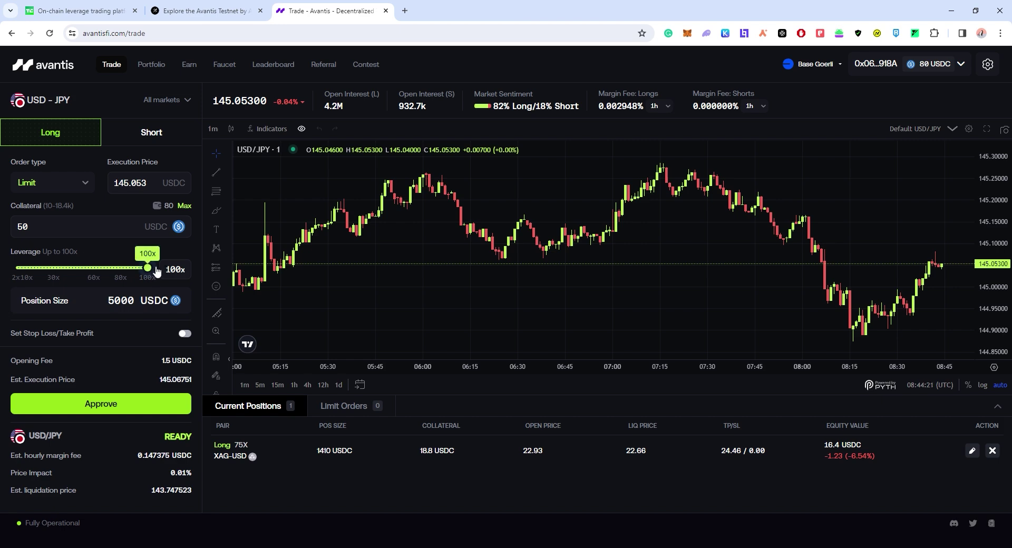
Approve and confirm the USD/JPY limit long order, and close the order confirmation.
click(139, 410)
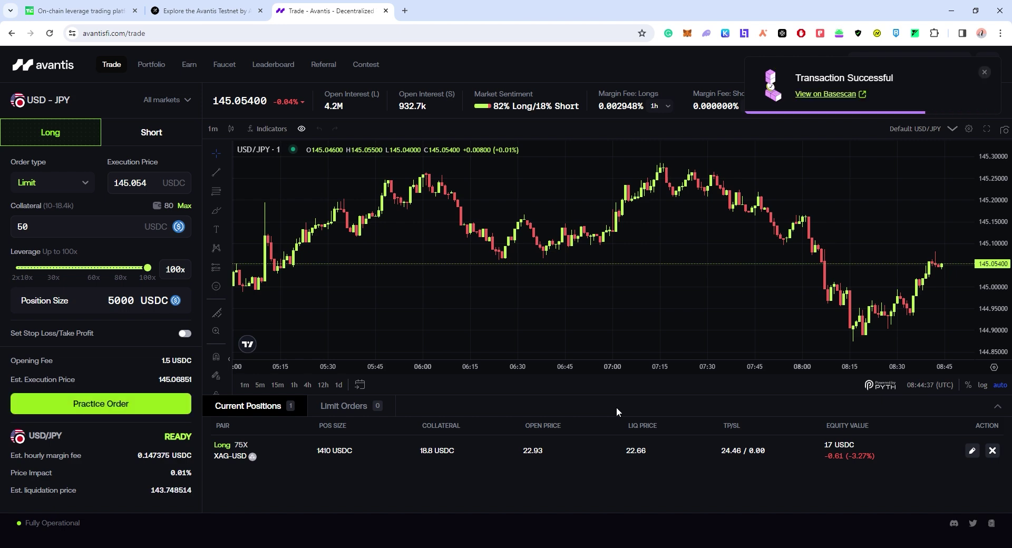
click(108, 404)
click(549, 420)
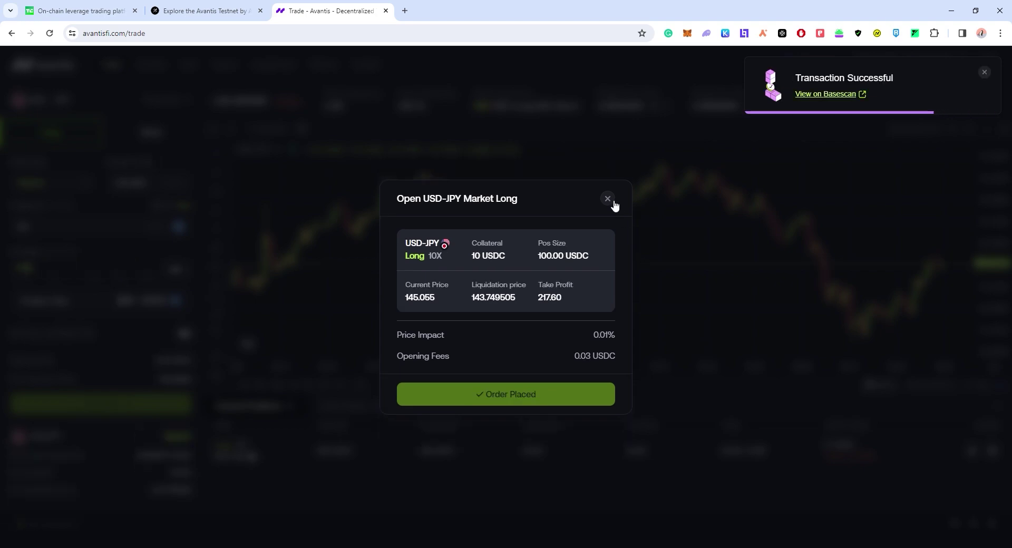
click(613, 202)
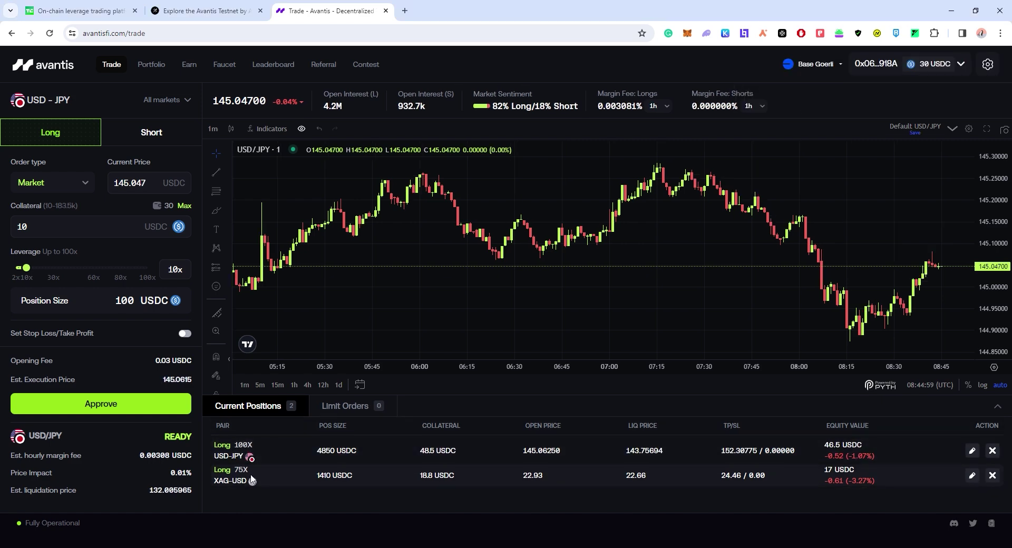
Recheck the quest requirements on Galxe and switch the Avantis market to the GBP/USD forex pair.
click(205, 11)
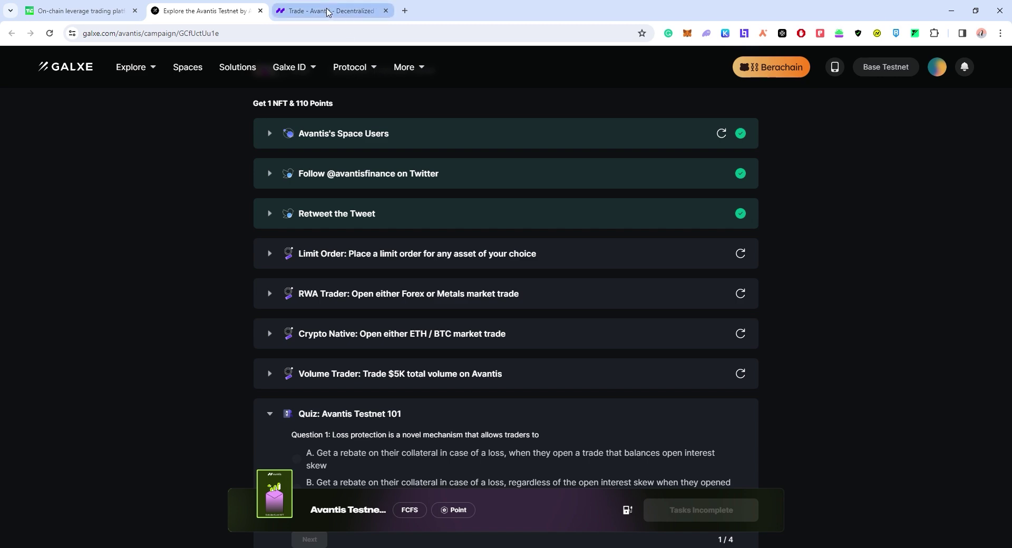
key(ctrl+Tab)
key(ctrl+shift+Tab)
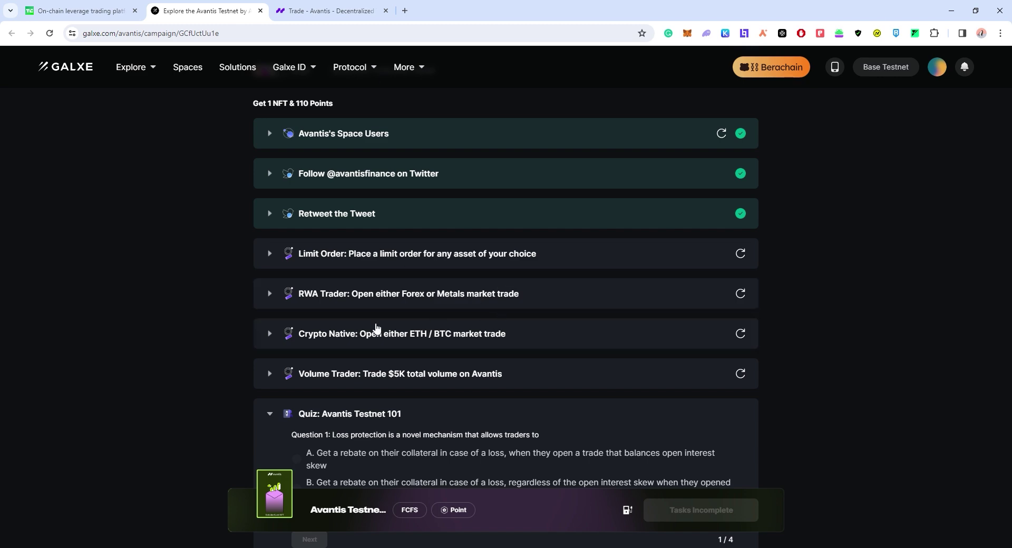
click(327, 15)
click(74, 102)
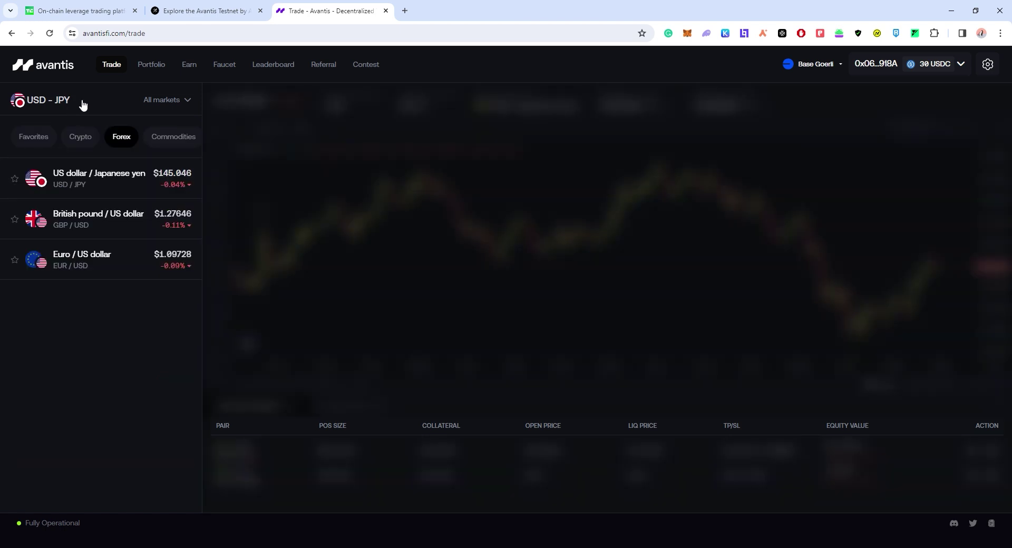
click(112, 220)
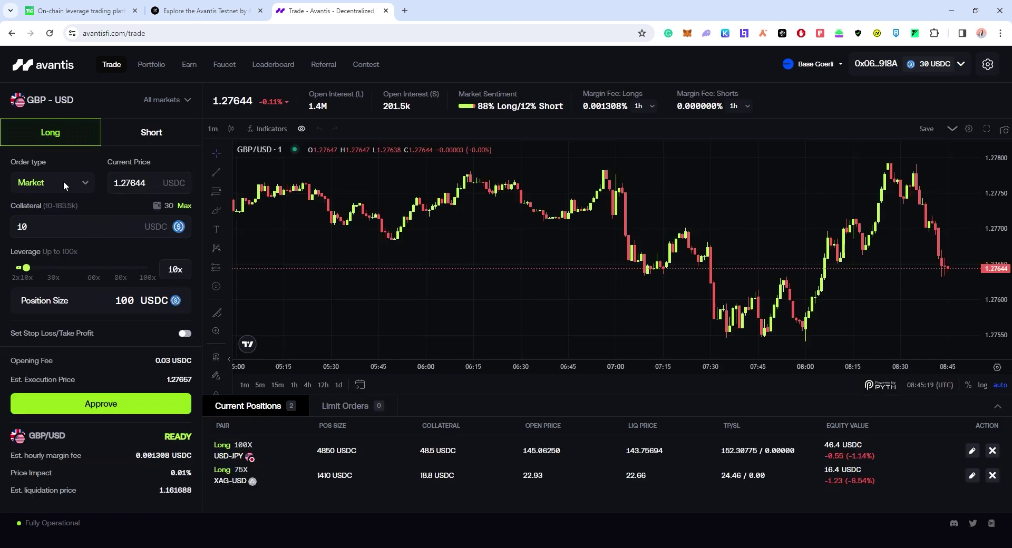
Open a GBP/USD market long with 10 USDC collateral and 100x leverage, approving and confirming the order.
double_click(52, 229)
drag(26, 268, 147, 268)
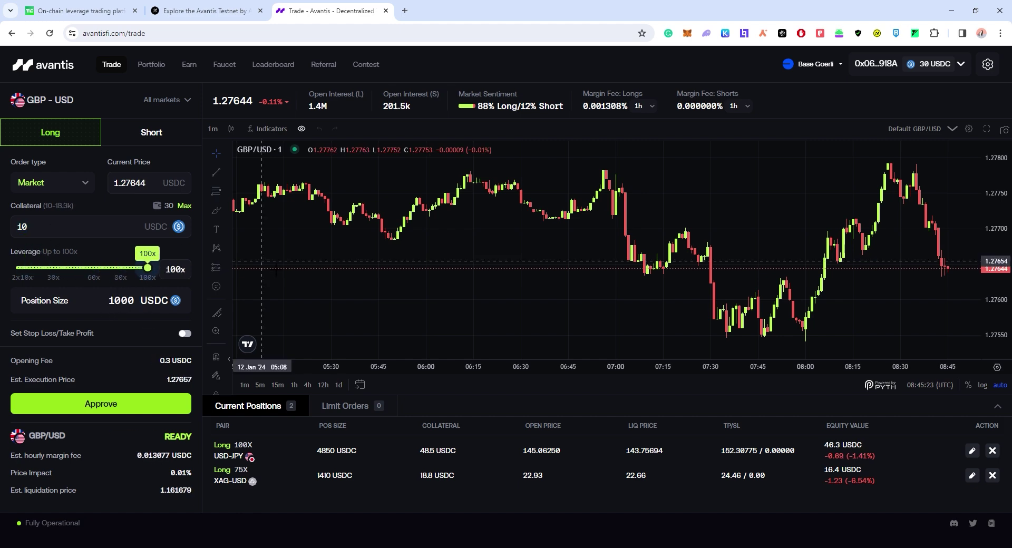
click(148, 411)
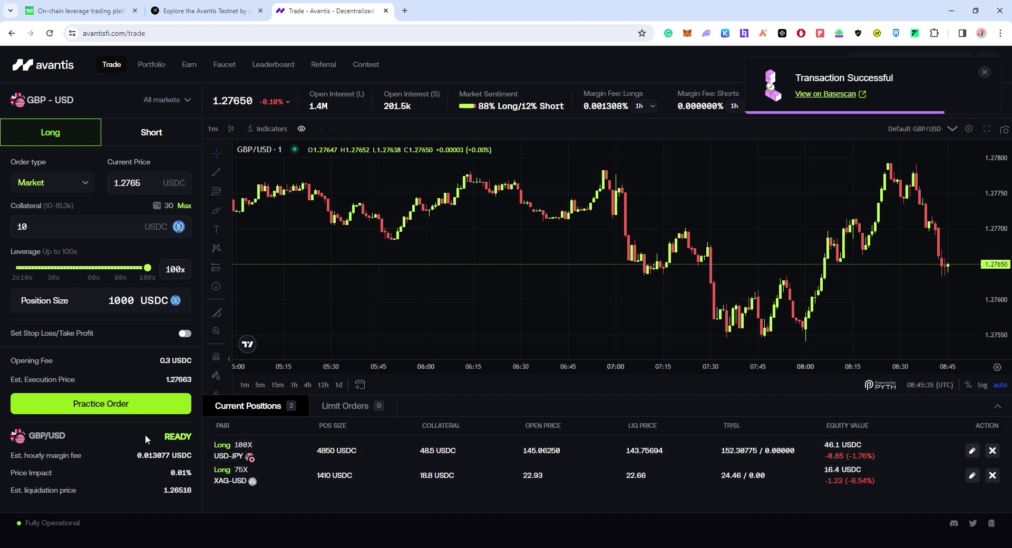
click(148, 401)
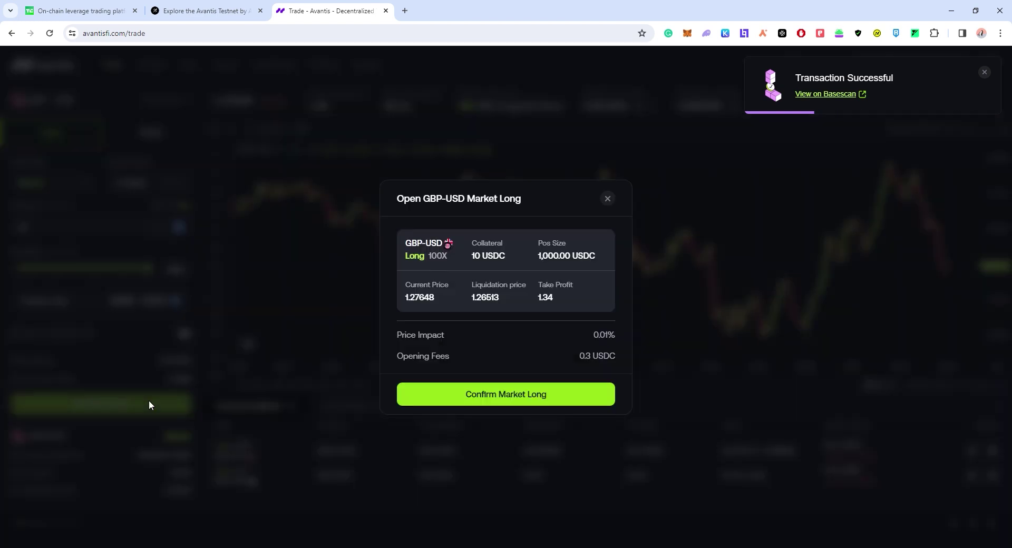
click(570, 396)
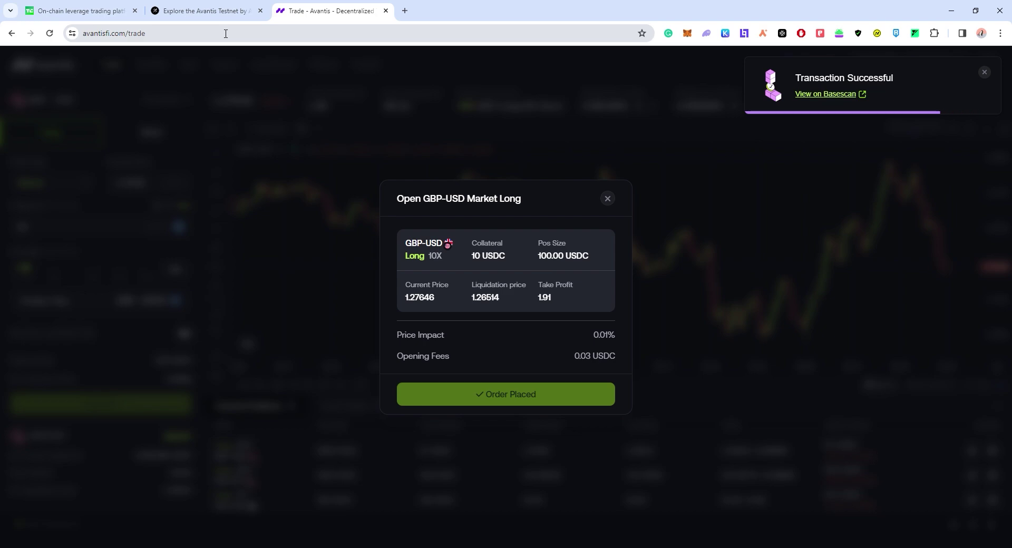
Switch the Avantis market to the BTC/USD crypto pair and check the Crypto Native quest's requirement on Galxe.
click(86, 106)
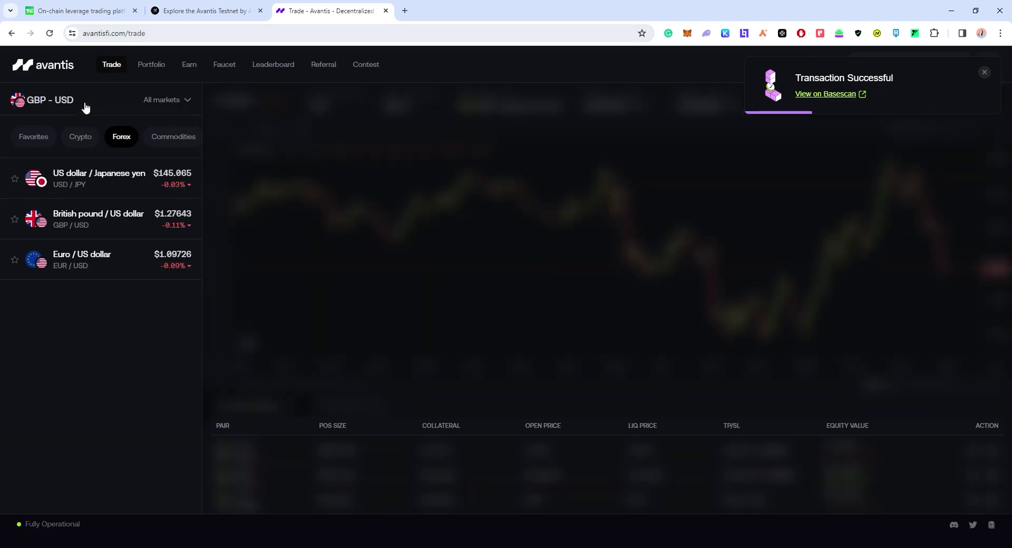
click(81, 138)
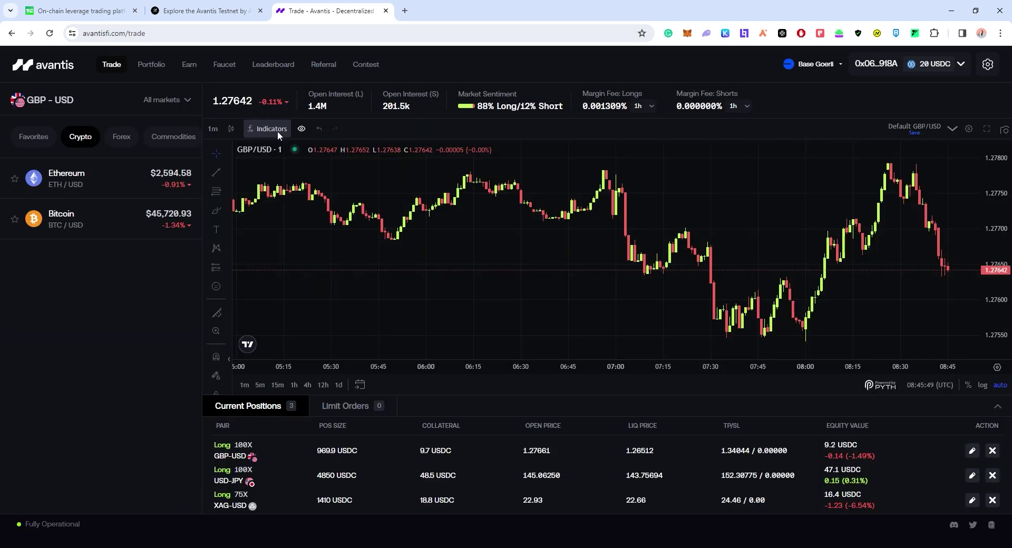
click(141, 221)
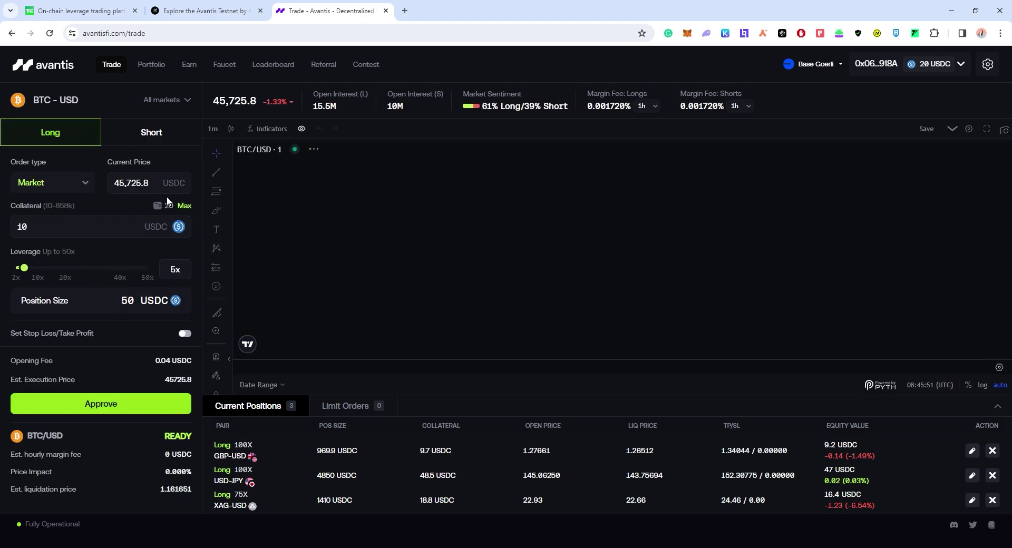
click(206, 10)
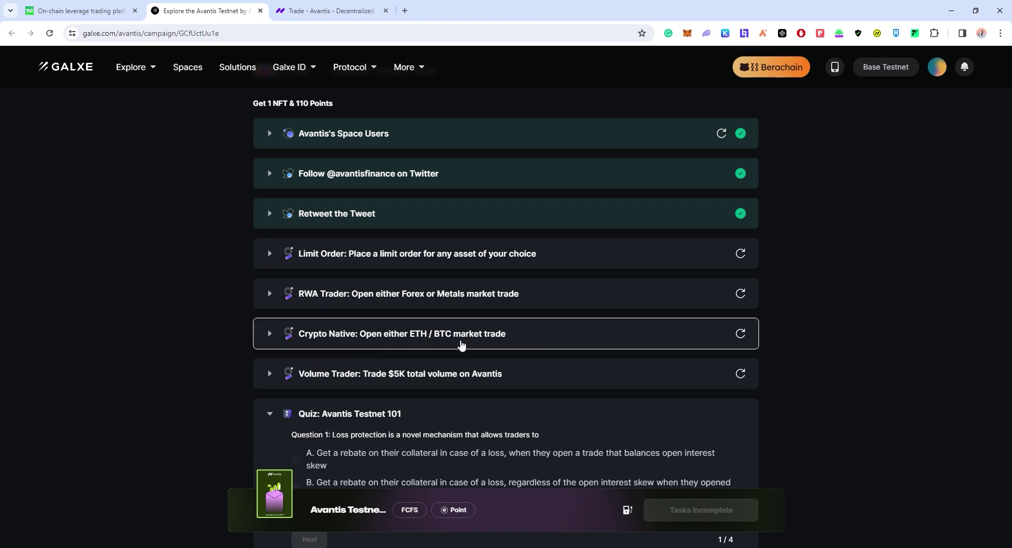
click(327, 10)
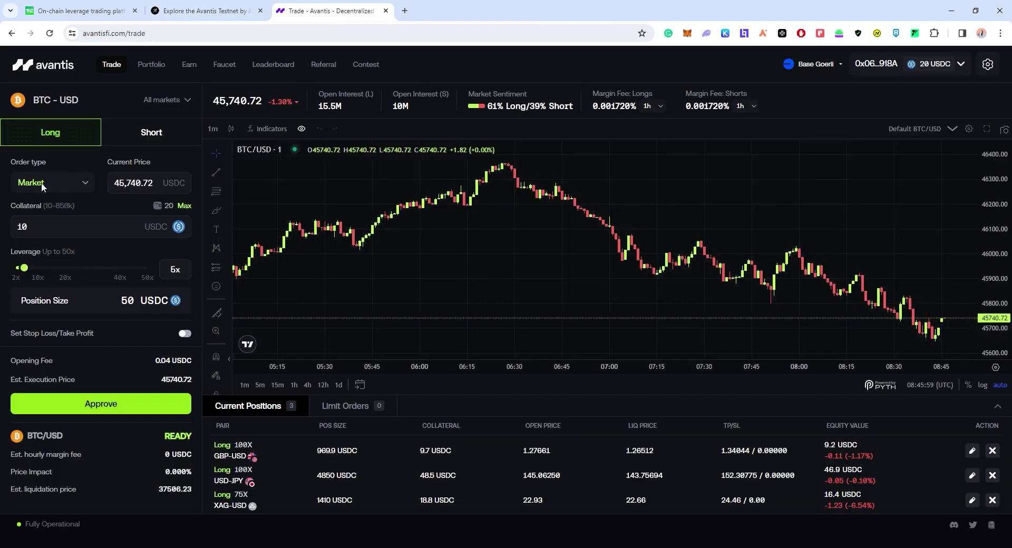
Open a BTC/USD market long with the maximum 20 USDC collateral and 50x leverage, approving and confirming the order.
click(172, 207)
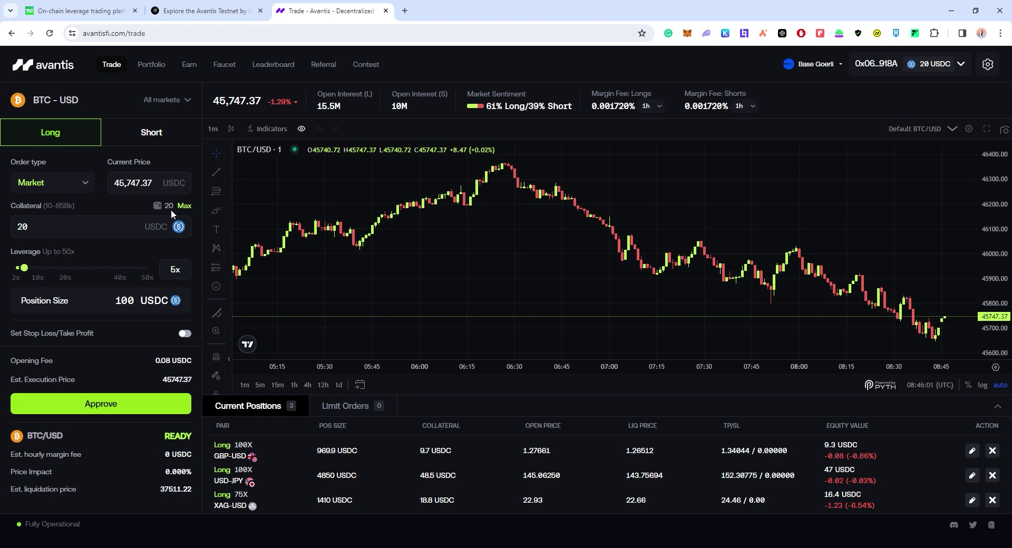
drag(23, 268, 147, 268)
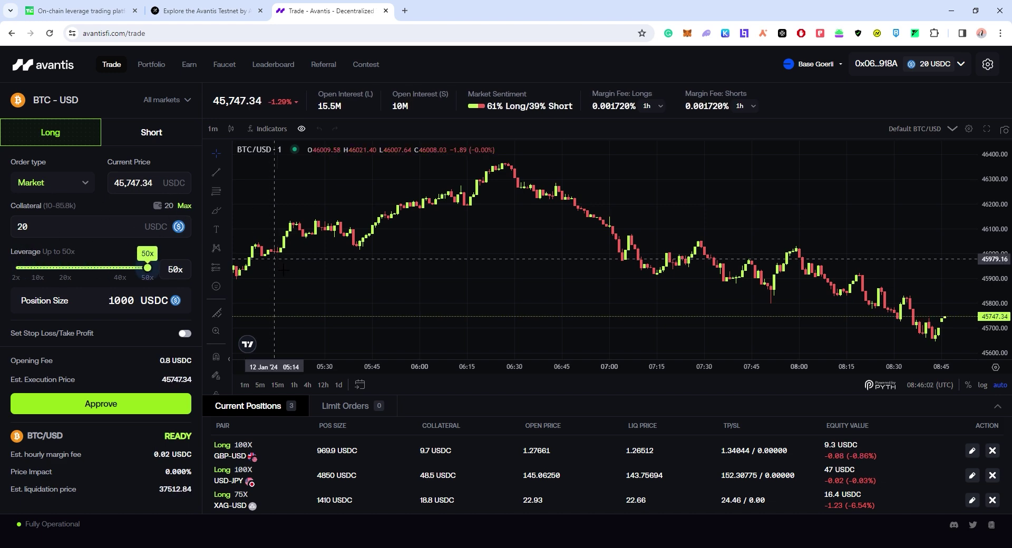
click(100, 414)
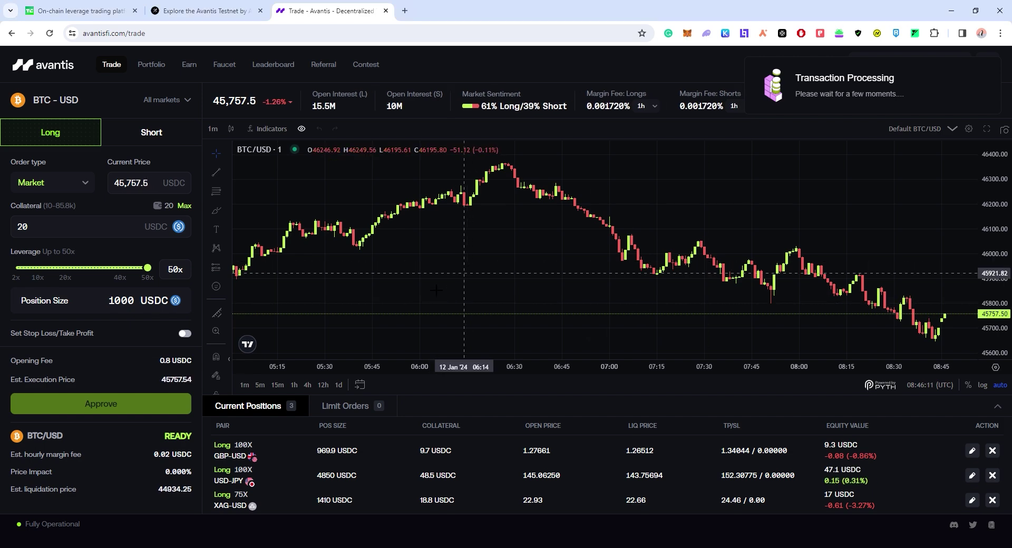
click(188, 400)
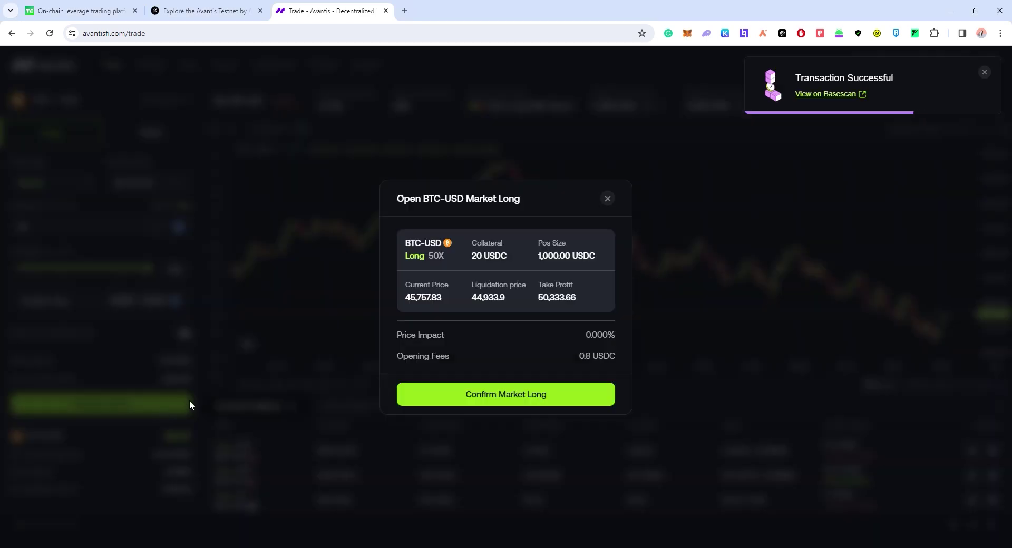
click(573, 403)
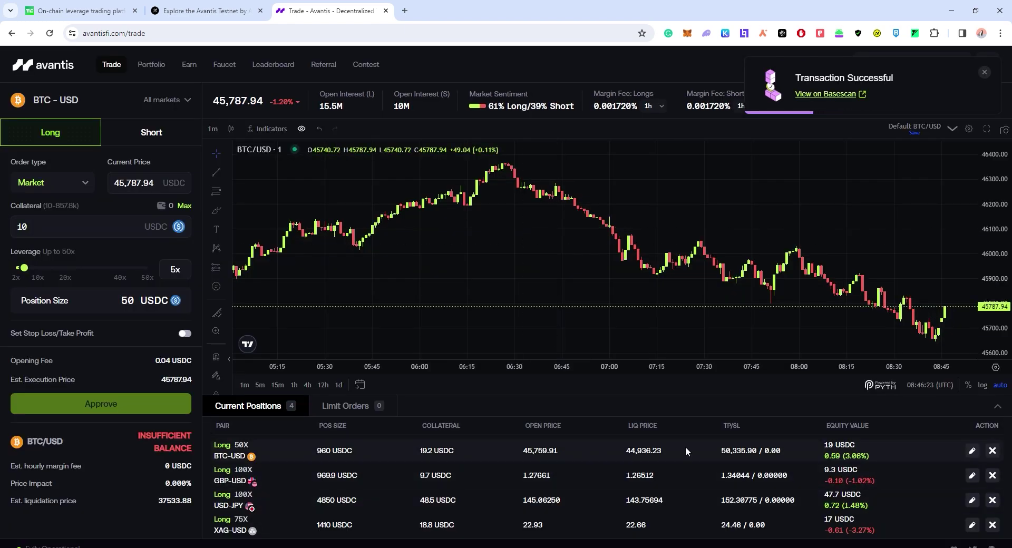
mouse_move(842, 450)
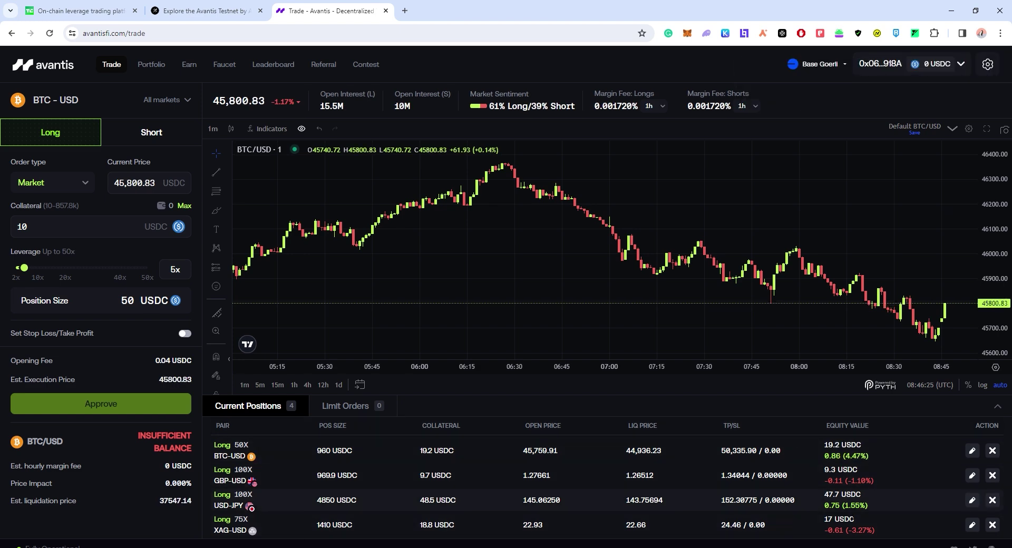
Switch to the Galxe campaign and request verification of the Limit Order and Crypto Native quests.
click(240, 20)
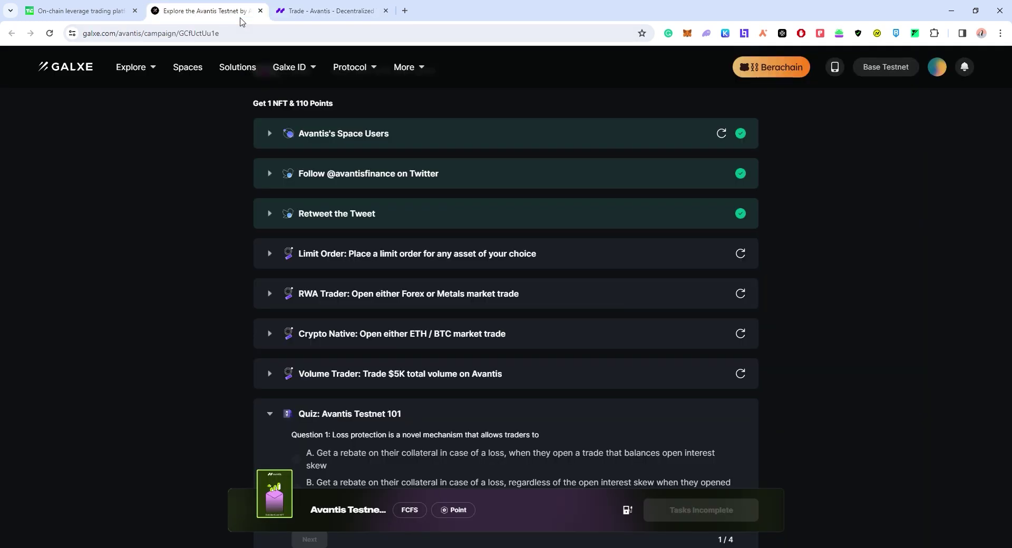
click(742, 254)
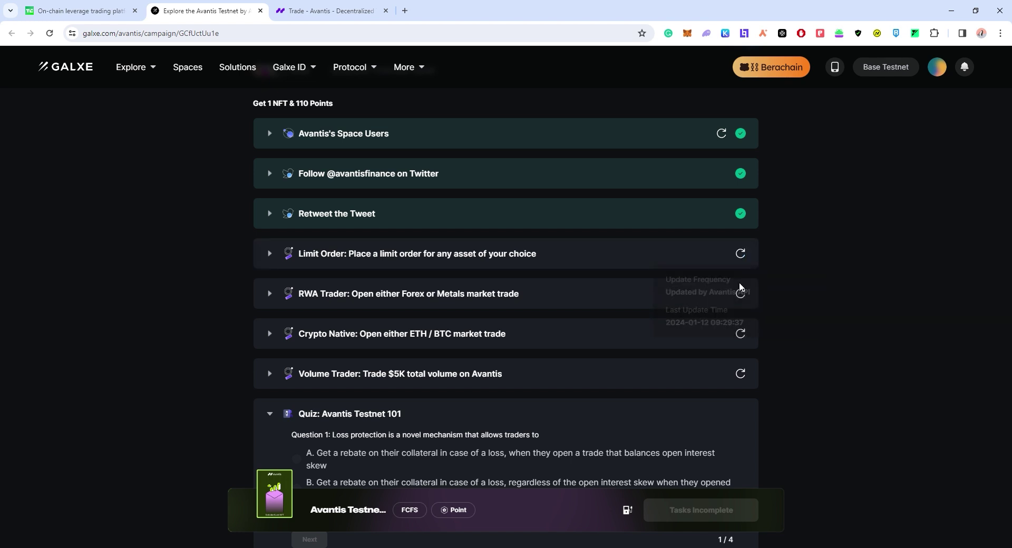
click(741, 335)
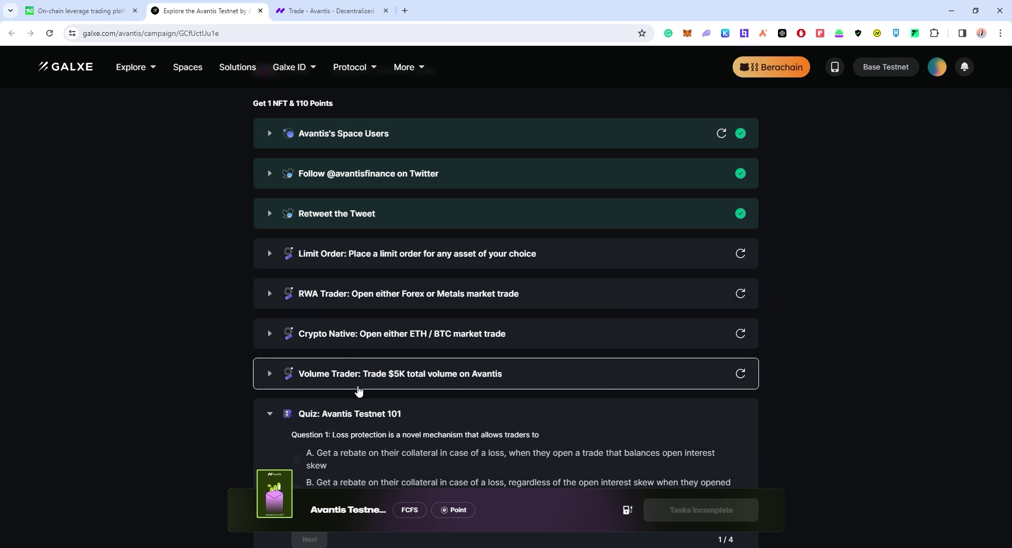
mouse_move(739, 254)
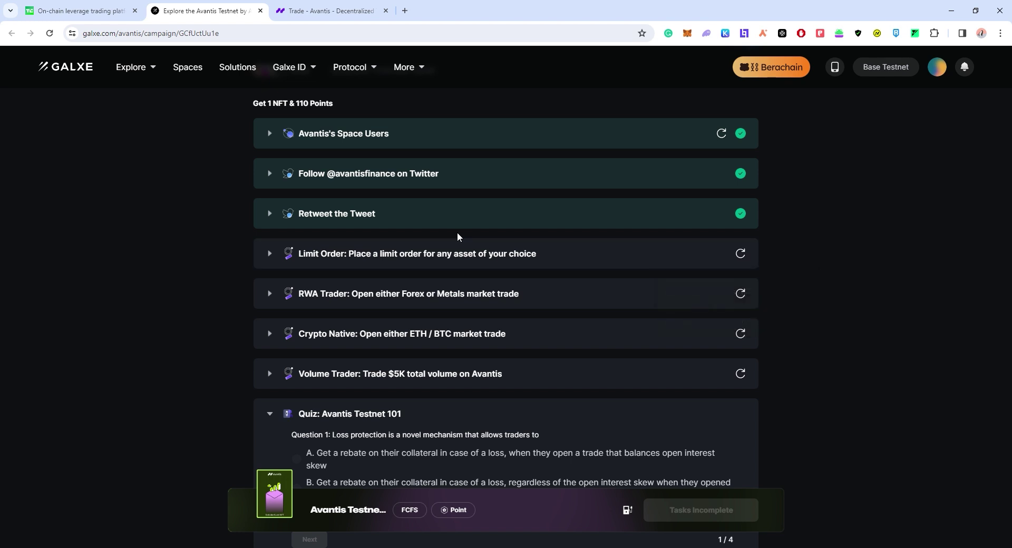
scroll(457, 232, down, 1)
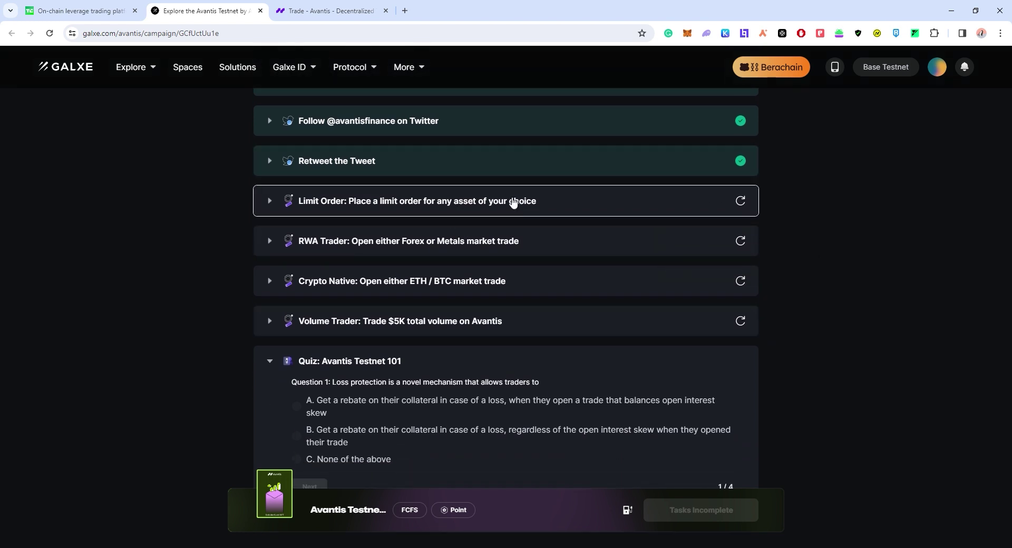
click(741, 203)
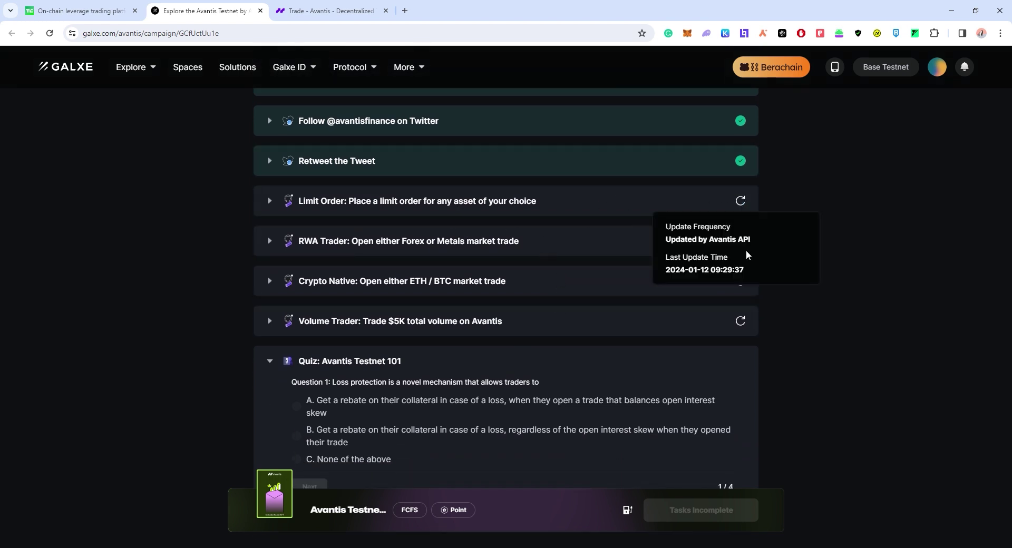
Answer the Avantis Testnet 101 quiz with options A, C, A and C for questions 1 to 4, and submit it.
scroll(577, 319, down, 3)
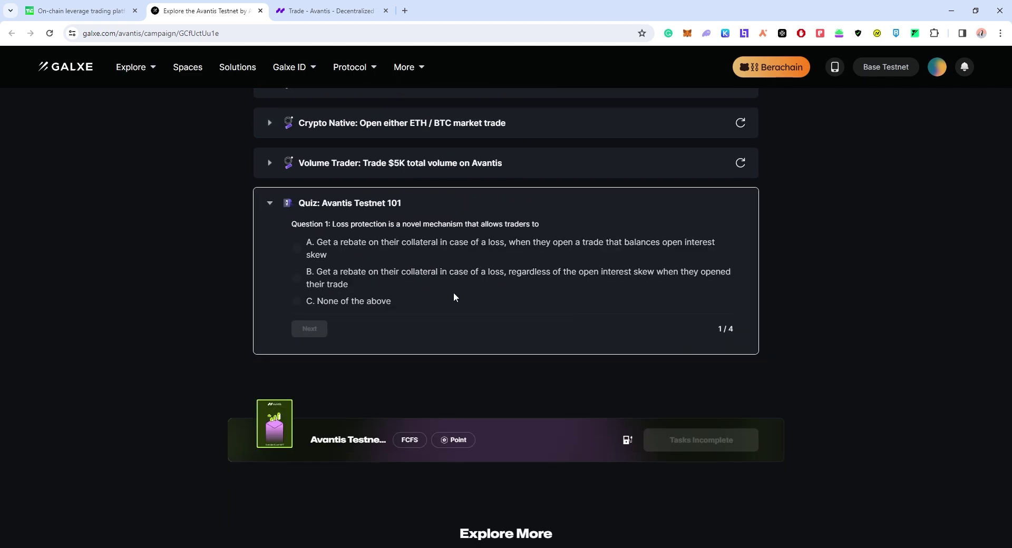
scroll(331, 372, up, 2)
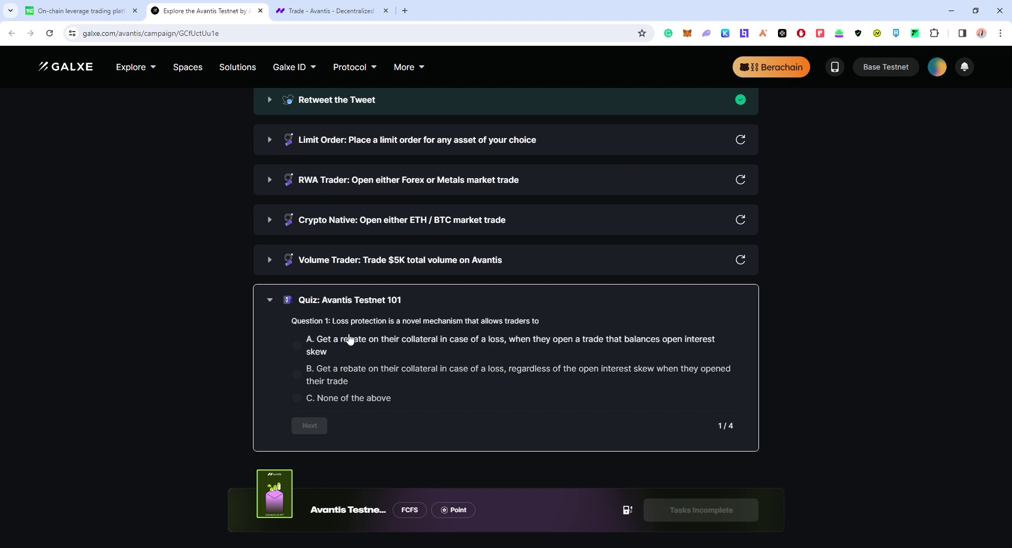
click(350, 341)
click(316, 425)
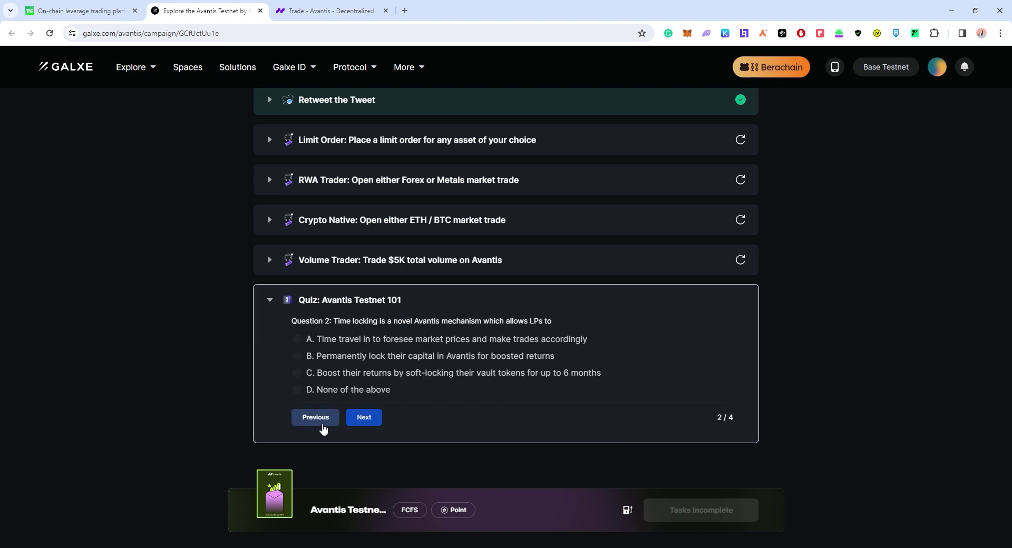
click(445, 374)
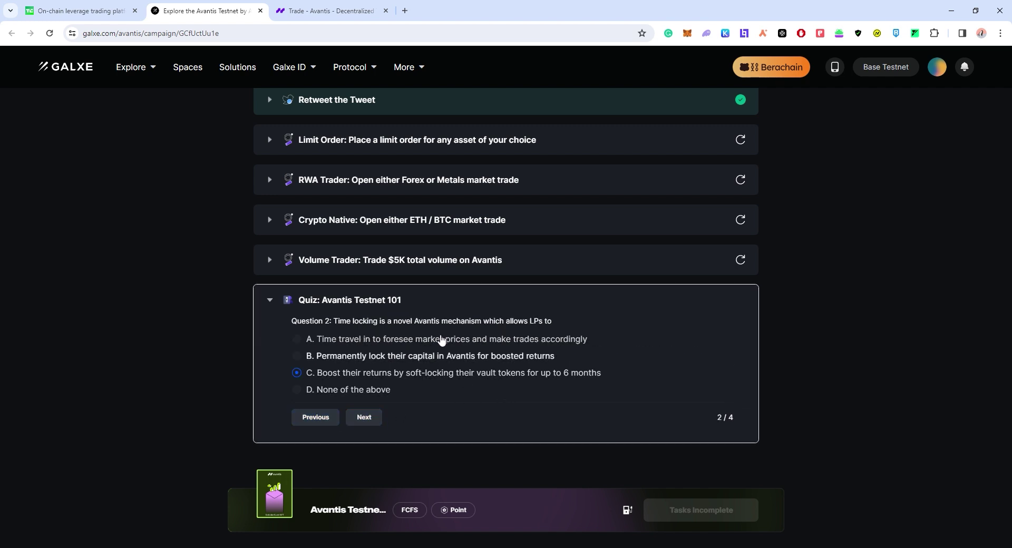
click(365, 418)
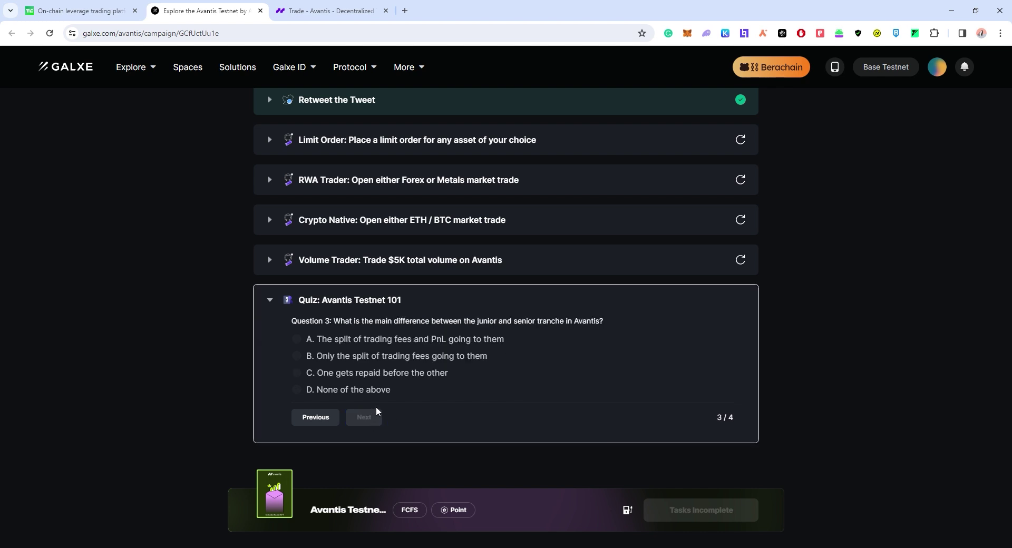
click(424, 345)
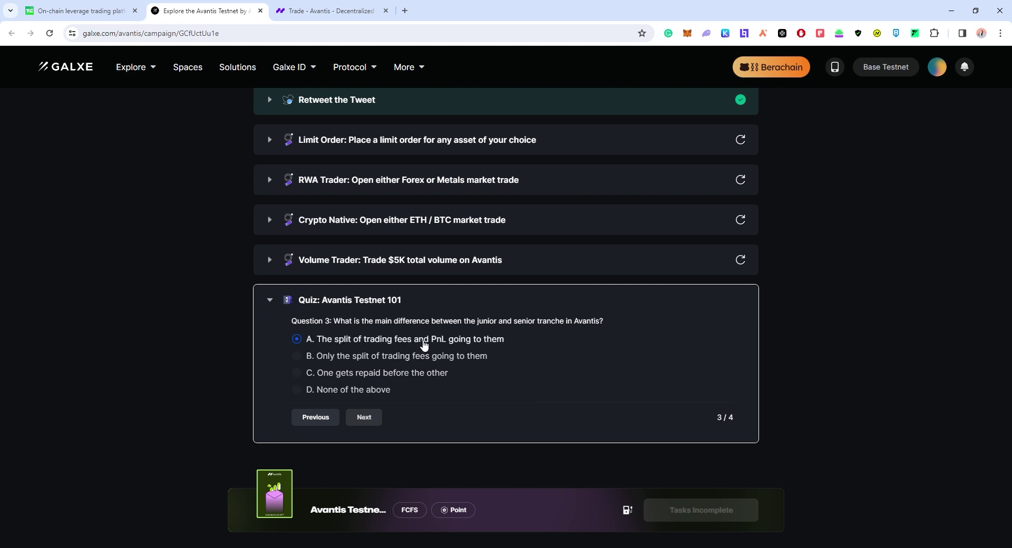
click(375, 419)
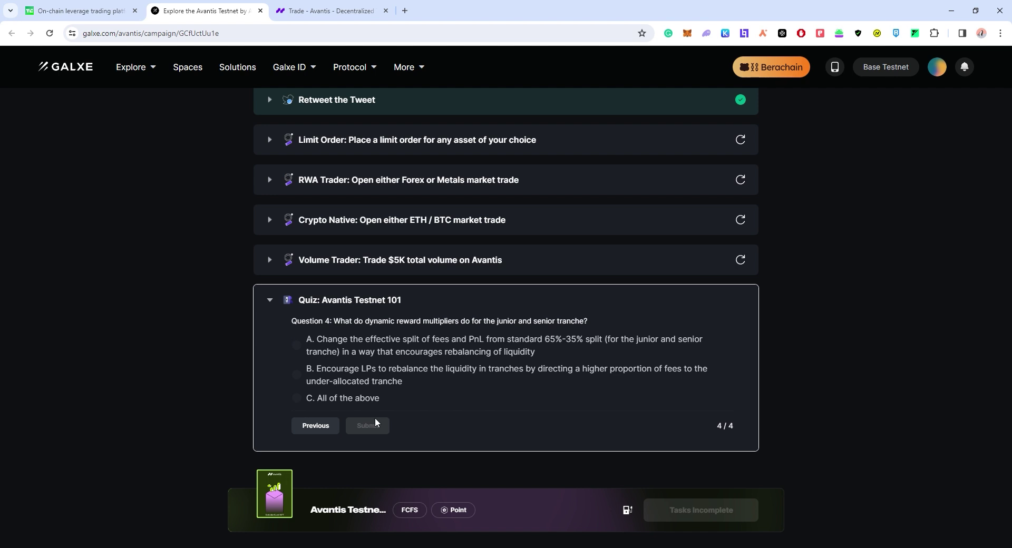
click(364, 398)
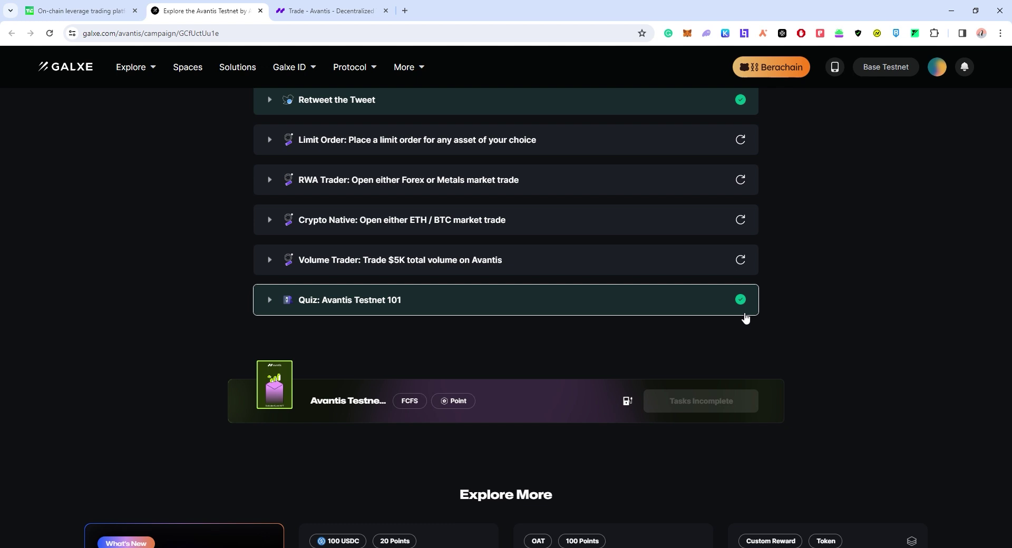
Switch the network to Base Mainnet, claim the 1 NFT and 110 points, and close the submission dialog.
scroll(632, 263, up, 2)
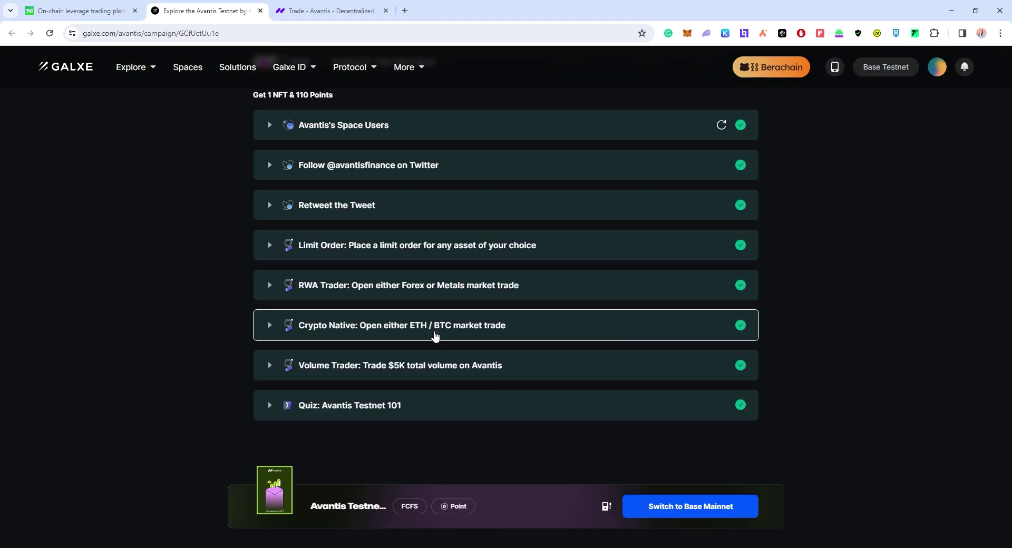
click(691, 508)
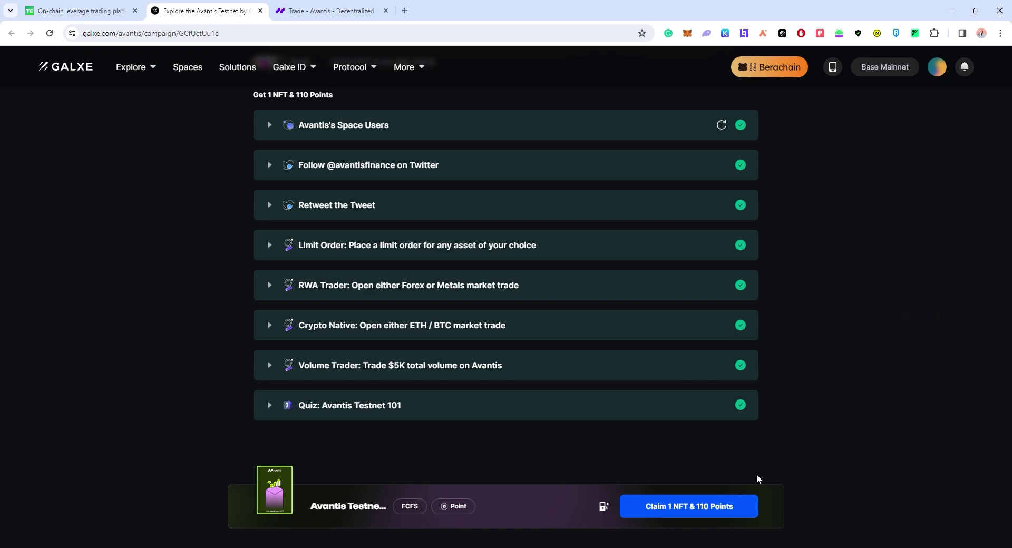
click(702, 505)
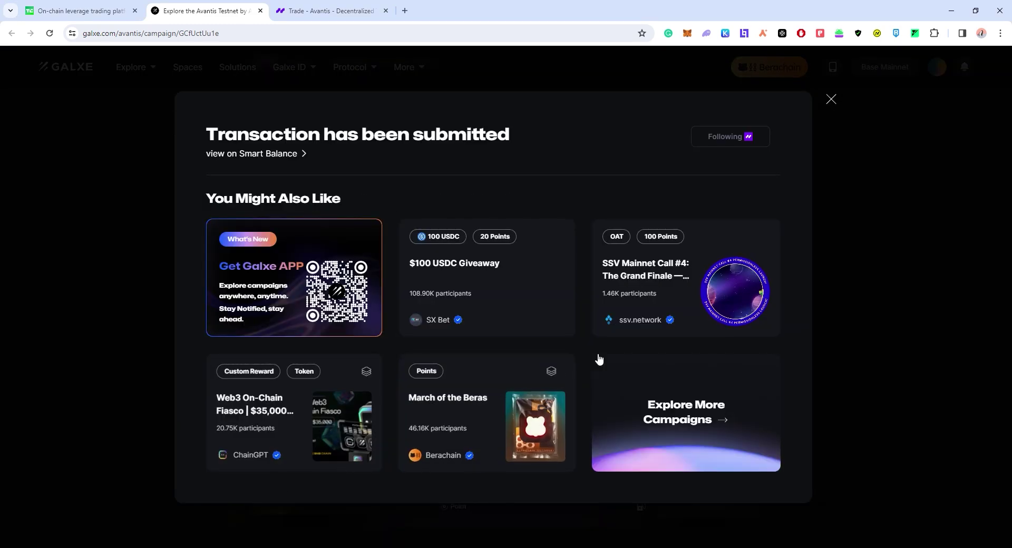
click(836, 102)
mouse_move(274, 498)
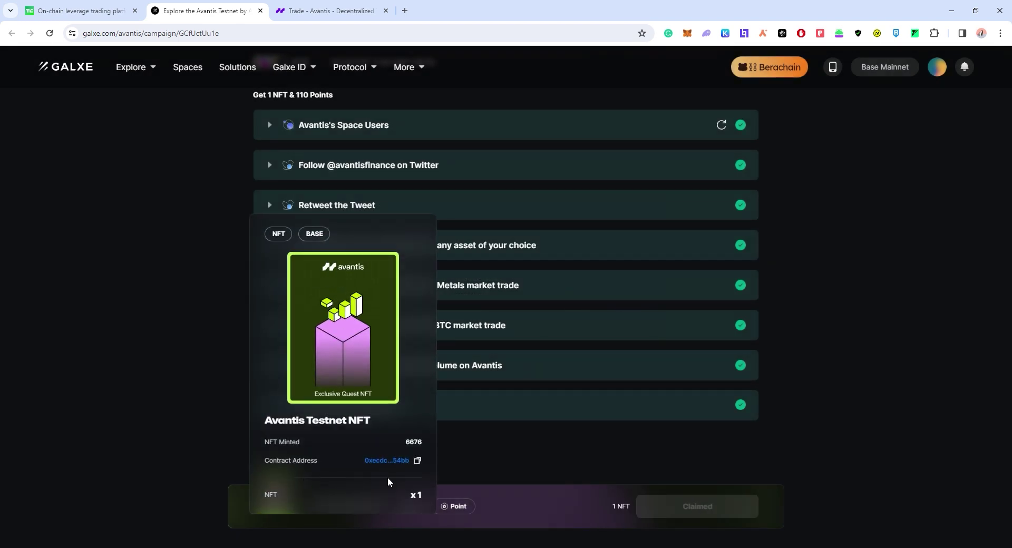